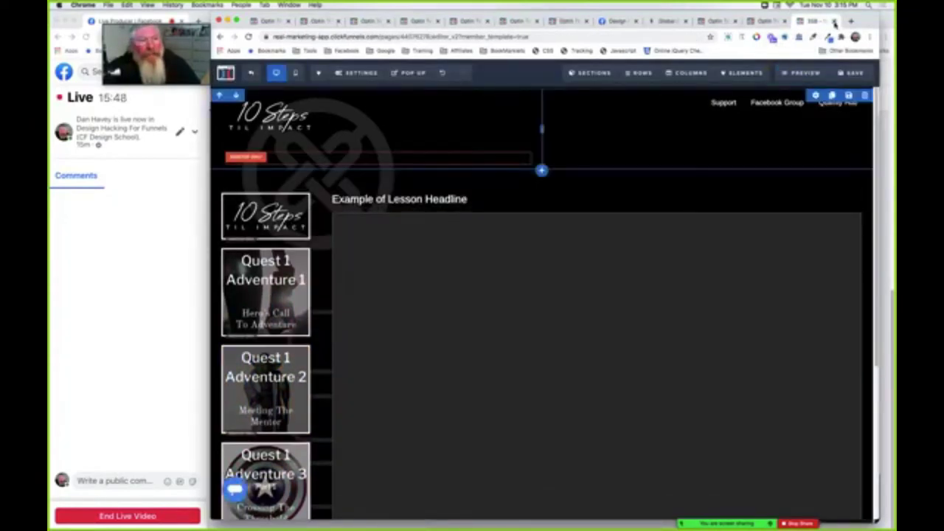
Close the three leftover editor and loading tabs so the Wild at Heart homepage shows
left_click(834, 22)
left_click(835, 22)
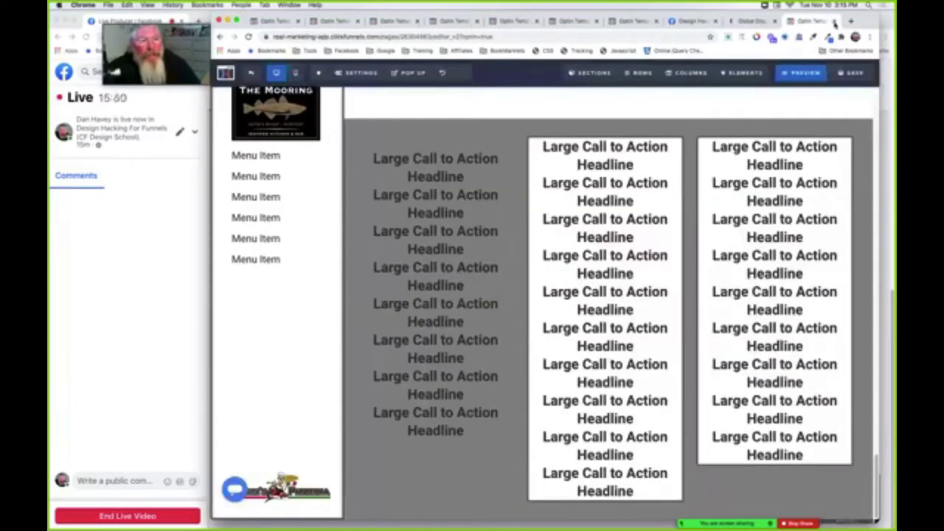
left_click(834, 22)
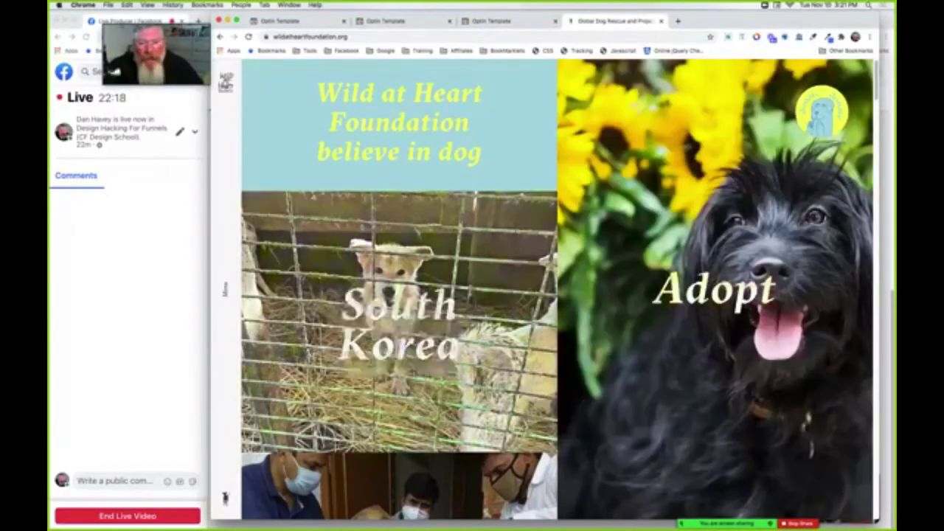
Scroll down through the Wild at Heart homepage tiles
scroll(602, 150, "down", 5)
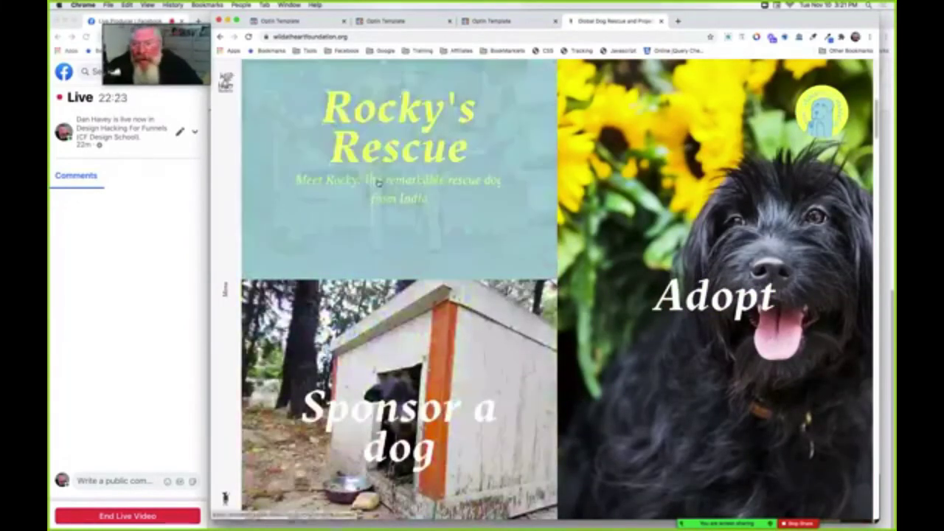
scroll(254, 103, "down", 3)
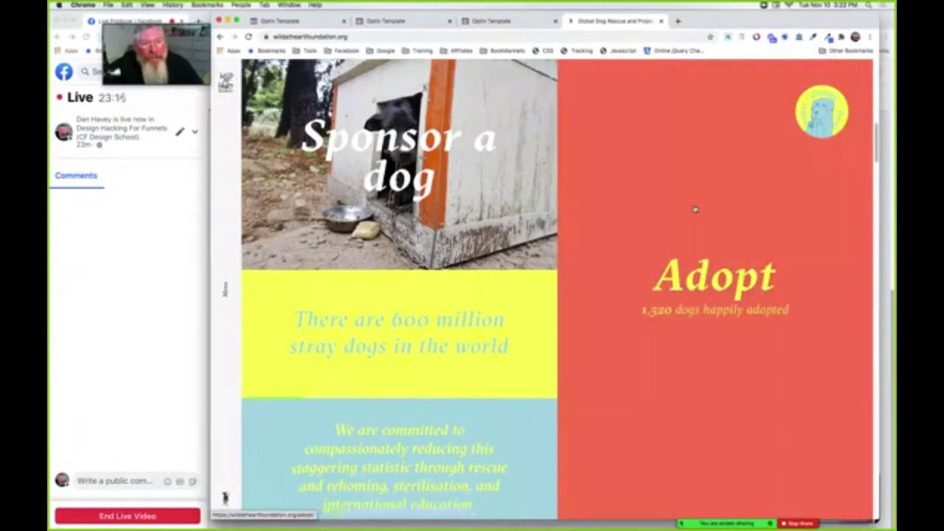
scroll(695, 209, "down", 2)
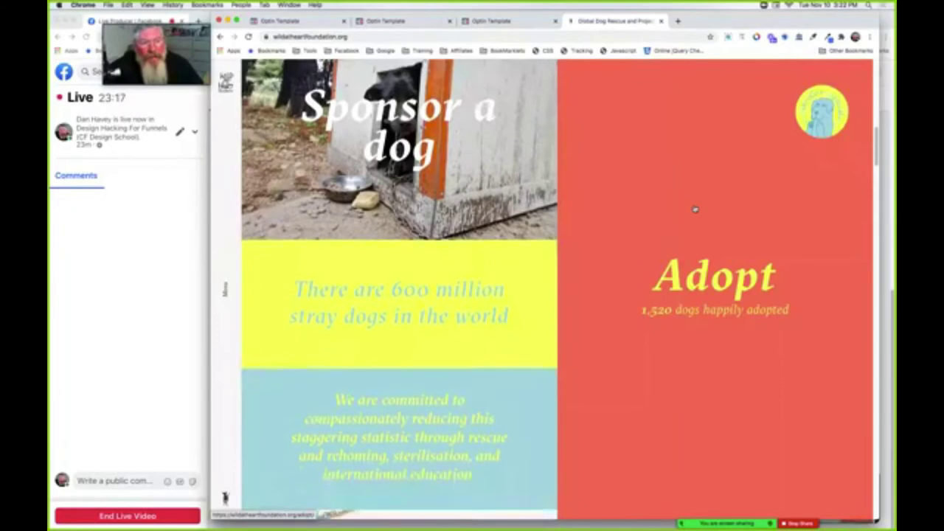
scroll(695, 210, "down", 2)
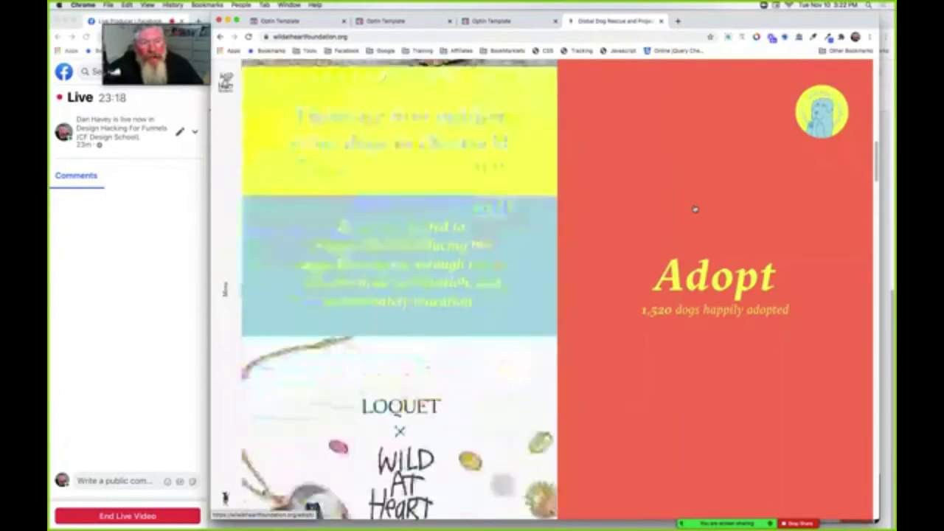
scroll(695, 209, "down", 1)
scroll(695, 210, "down", 2)
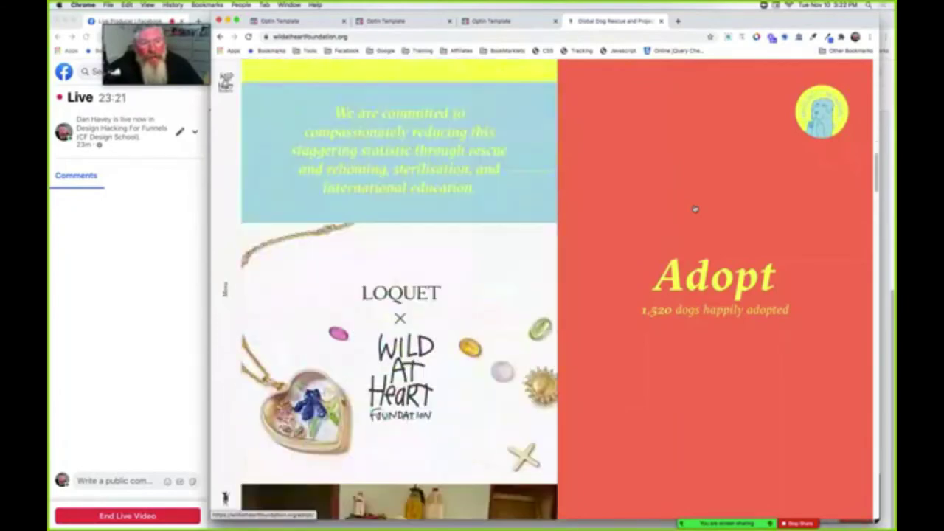
scroll(695, 210, "down", 2)
scroll(695, 210, "down", 2)
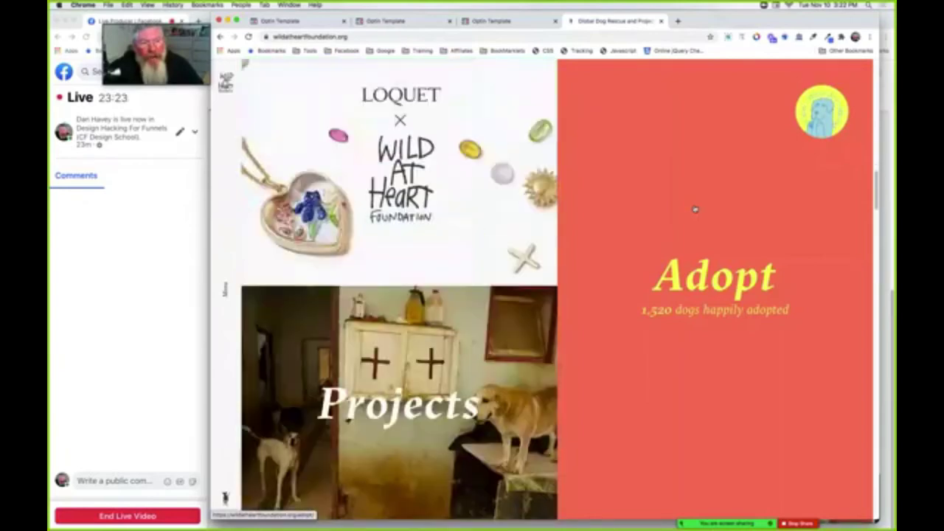
scroll(695, 210, "down", 2)
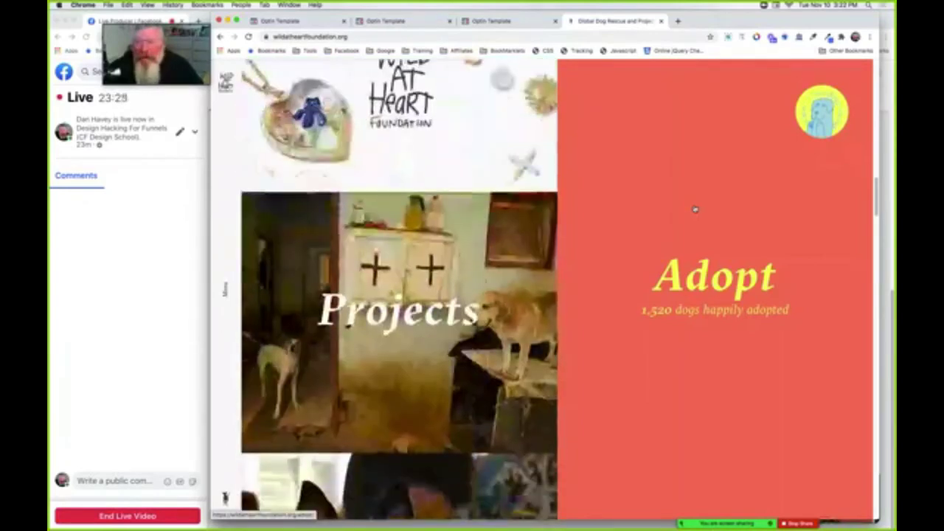
scroll(694, 209, "down", 2)
Scroll back up and slide open the teal side menu from the vertical Menu tab
scroll(695, 210, "up", 5)
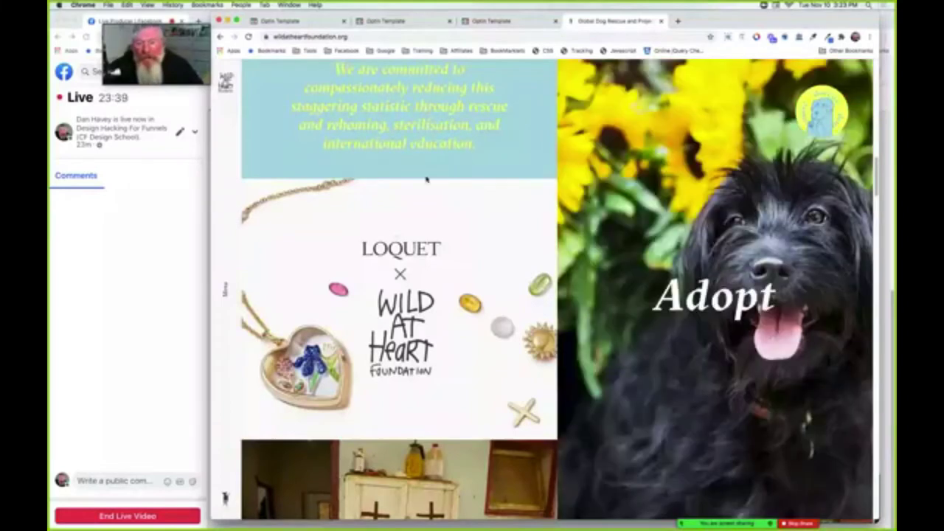
scroll(398, 199, "down", 2)
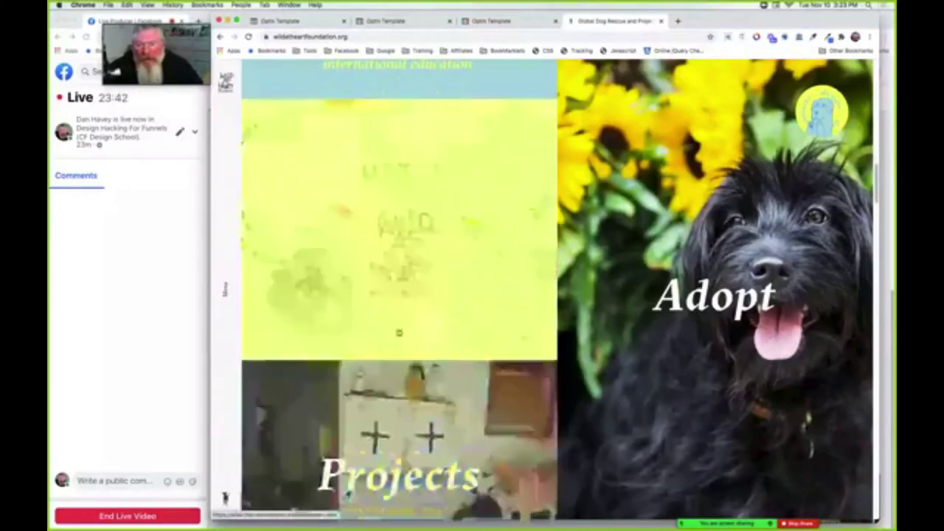
scroll(399, 332, "up", 5)
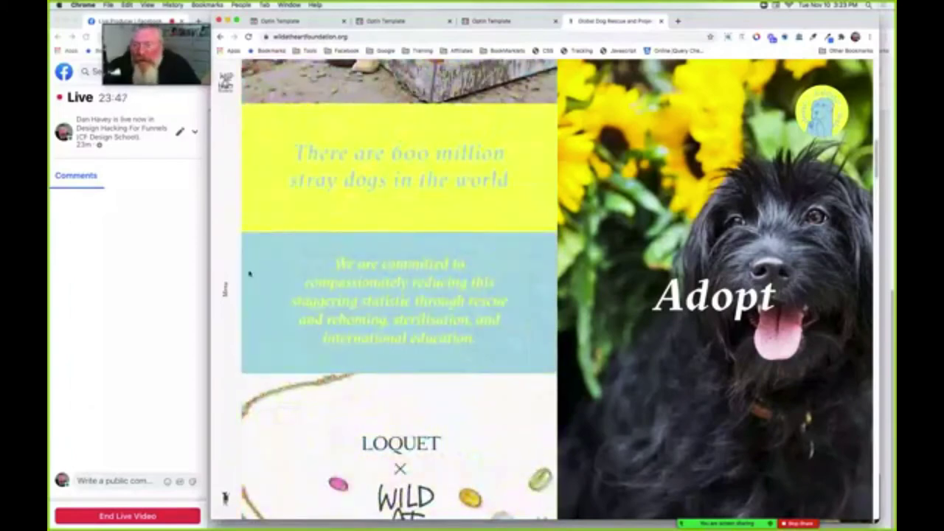
left_click(225, 291)
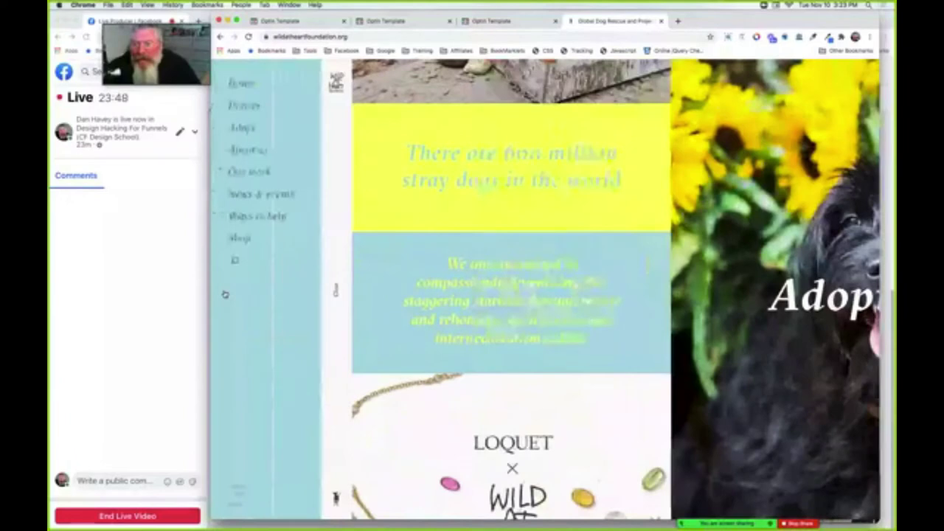
Toggle the teal side menu closed and open several times, leaving it open
left_click(335, 292)
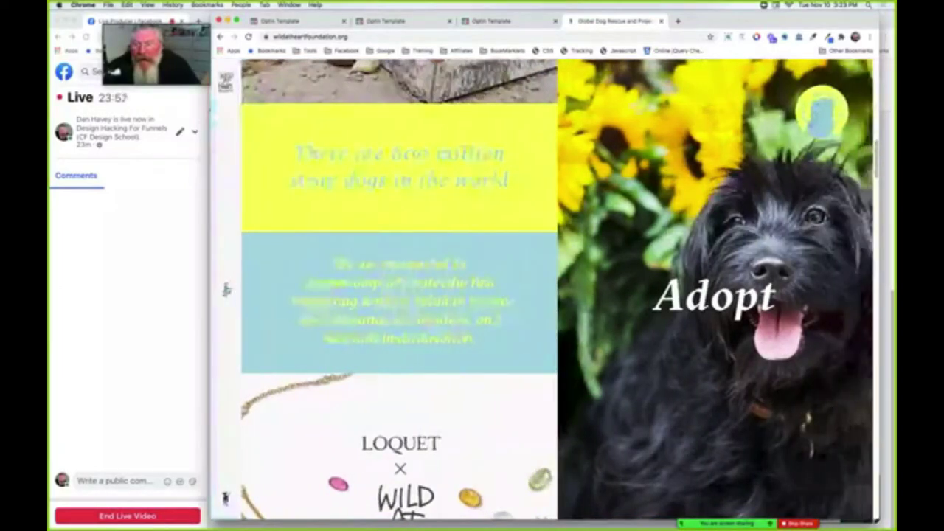
left_click(226, 290)
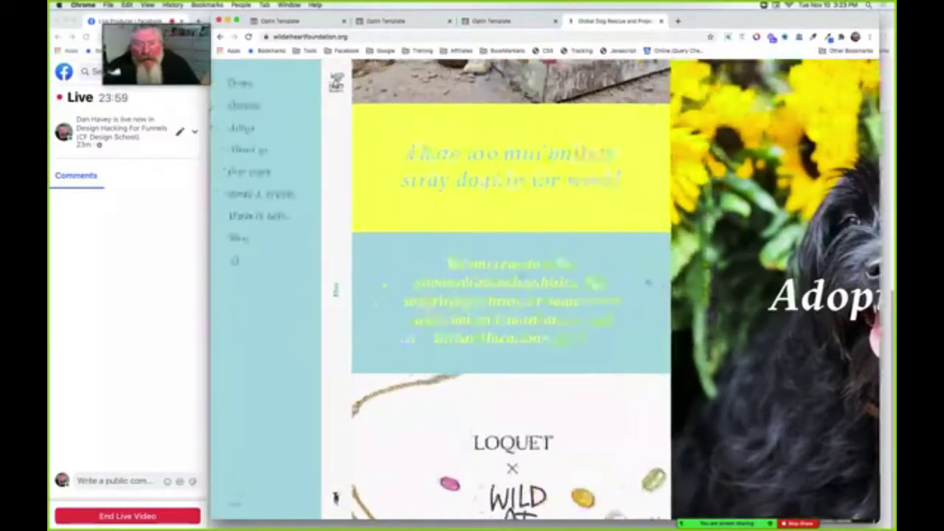
left_click(336, 295)
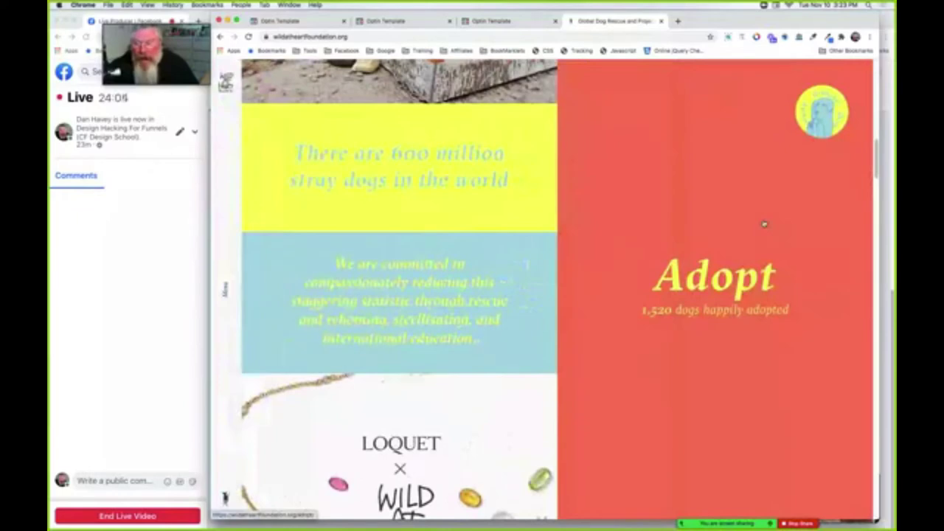
left_click(226, 292)
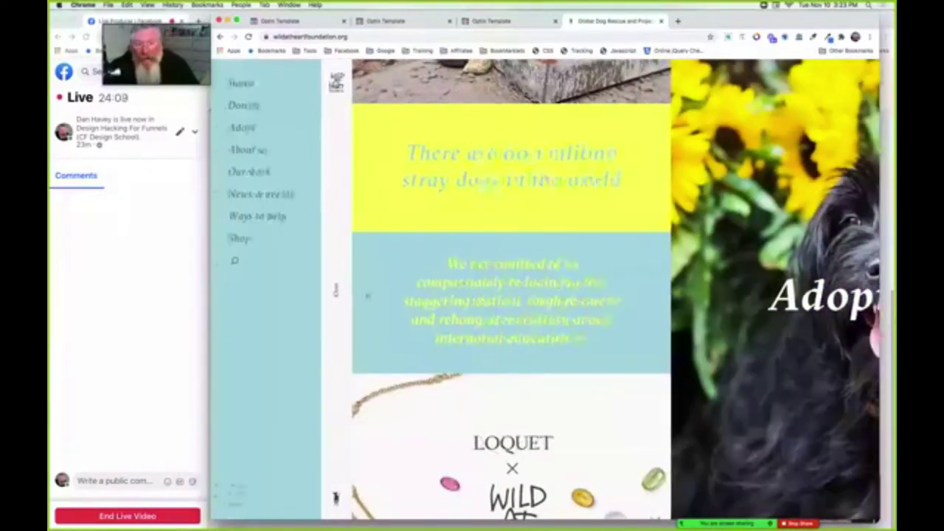
left_click(336, 291)
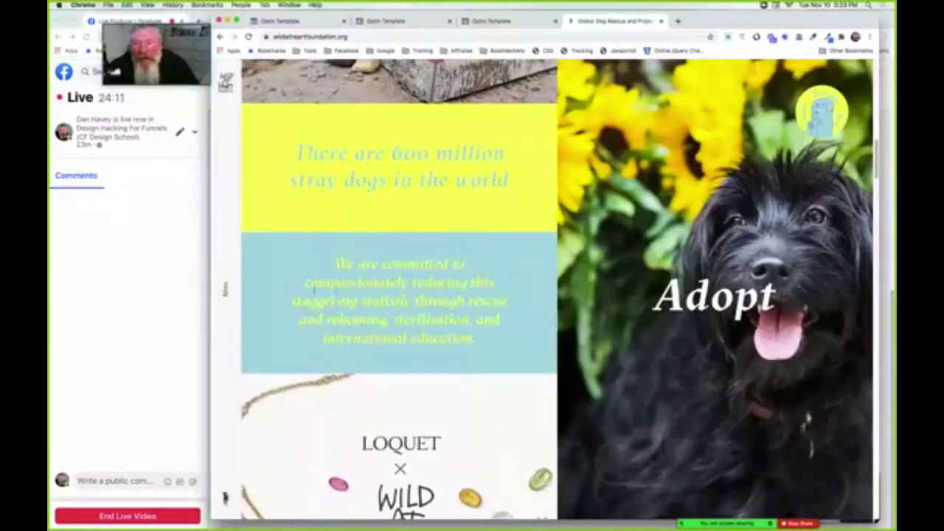
left_click(226, 292)
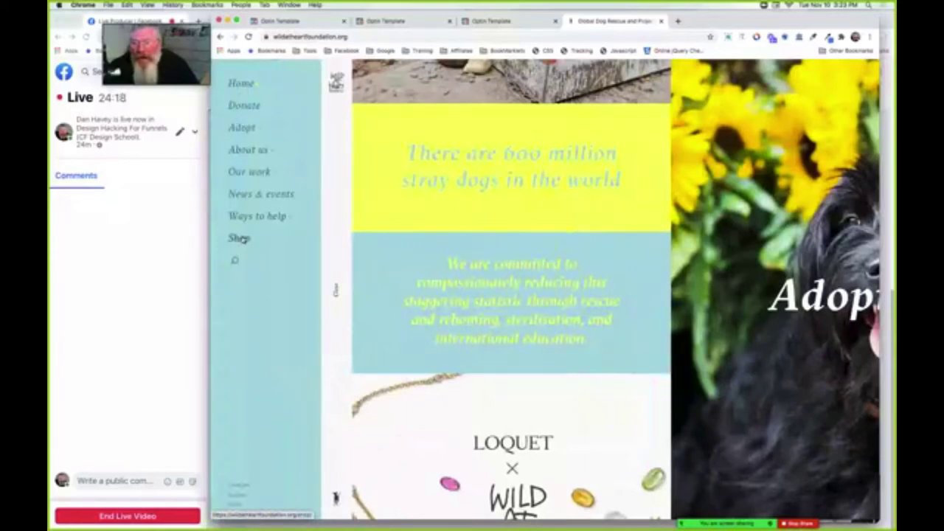
Expand and collapse the Adopt submenu, close the menu, and narrow the window to mobile layout
left_click(241, 129)
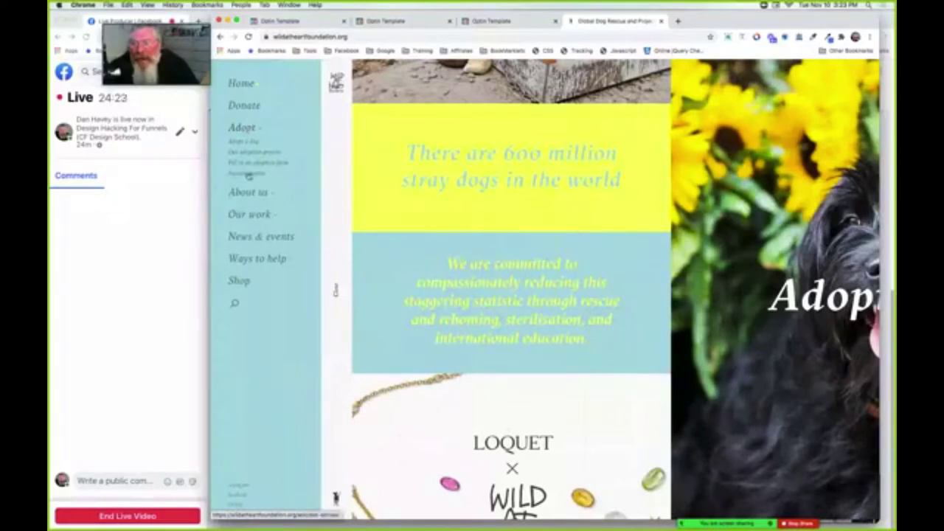
left_click(245, 129)
left_click(244, 129)
left_click(244, 129)
left_click(244, 129)
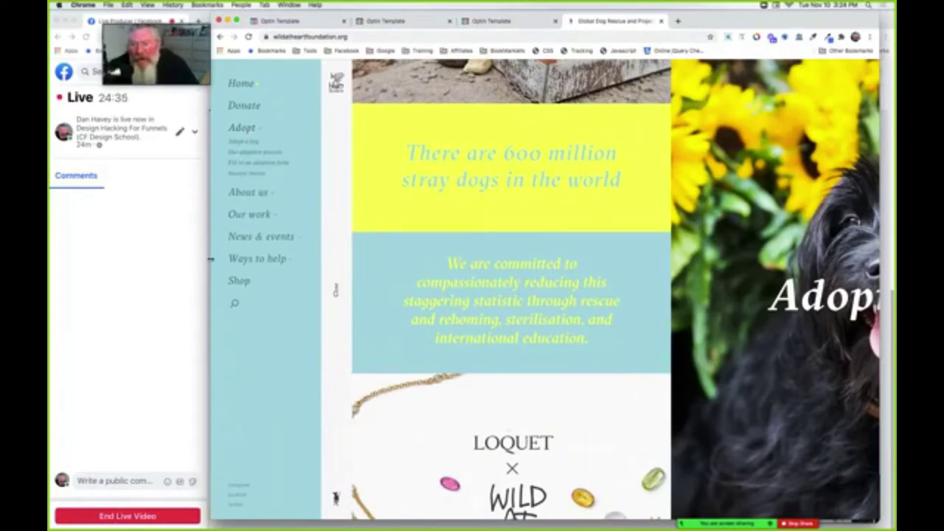
left_click(336, 290)
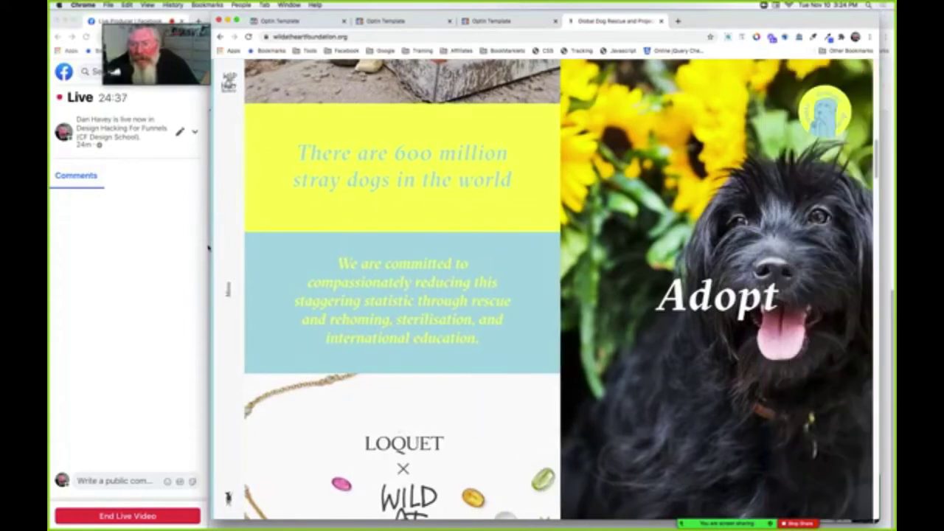
left_click_drag(209, 245, 640, 245)
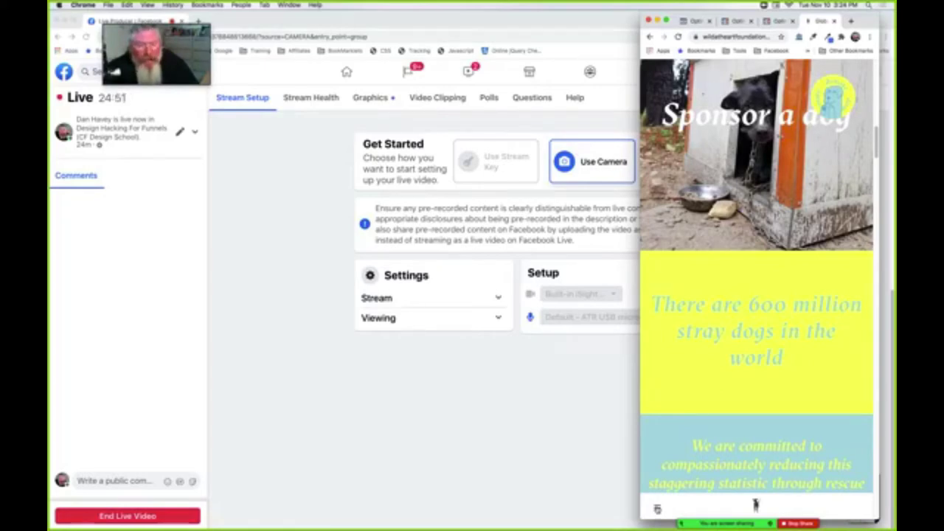
Open and close the full-height teal mobile menu, then widen the window back to desktop layout
left_click(755, 504)
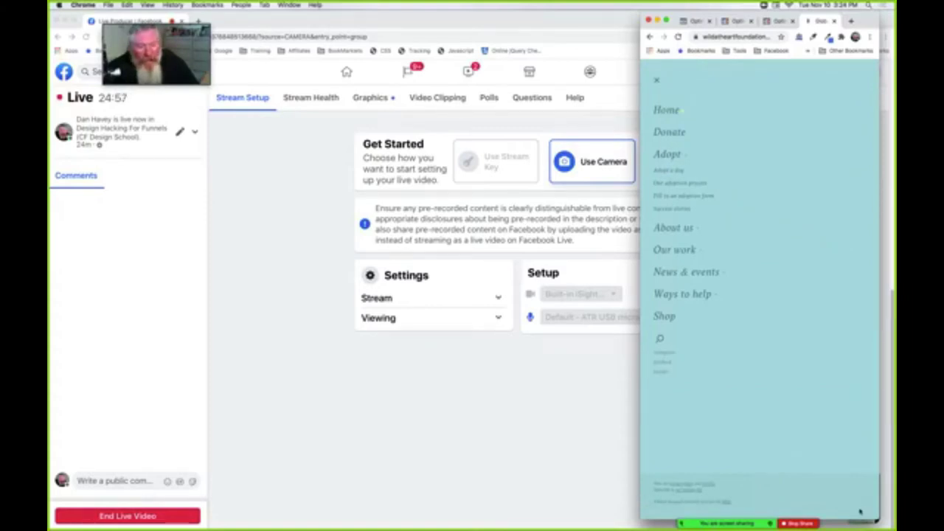
mouse_move(666, 493)
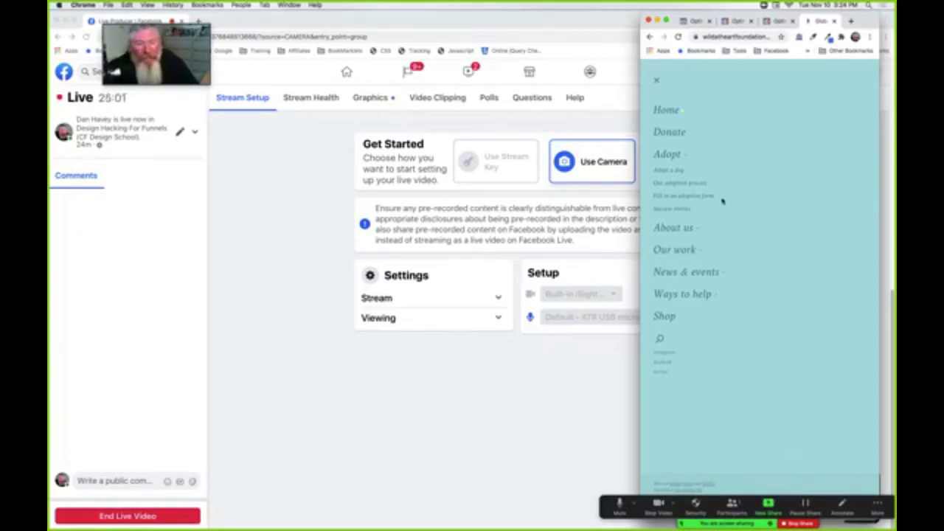
left_click(657, 83)
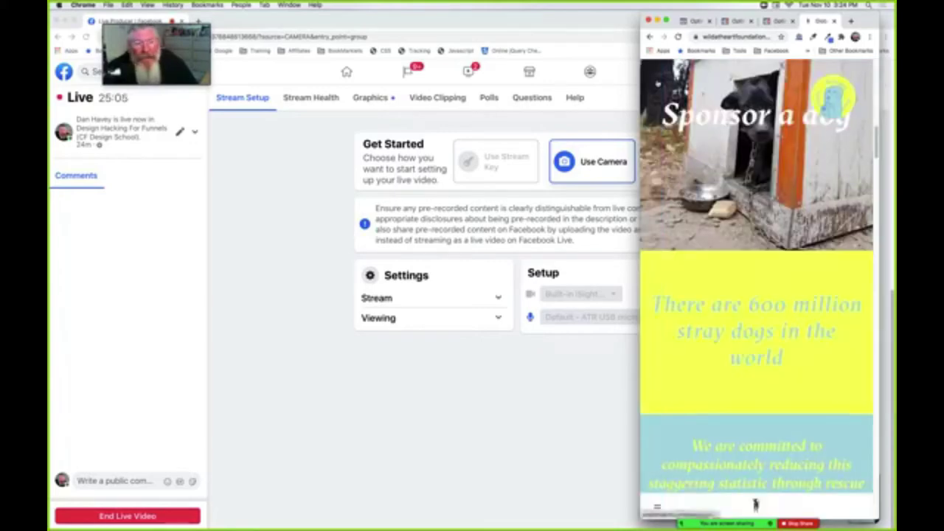
left_click_drag(755, 504, 236, 498)
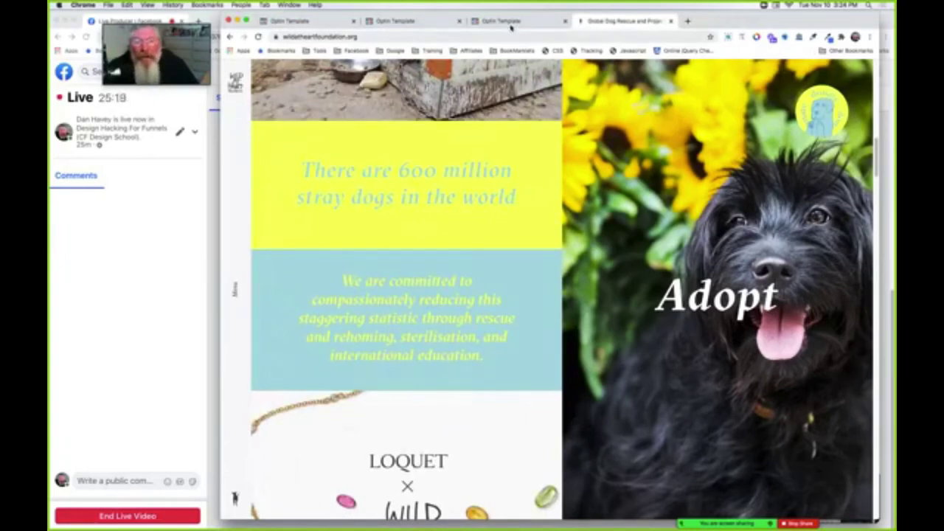
left_click(415, 21)
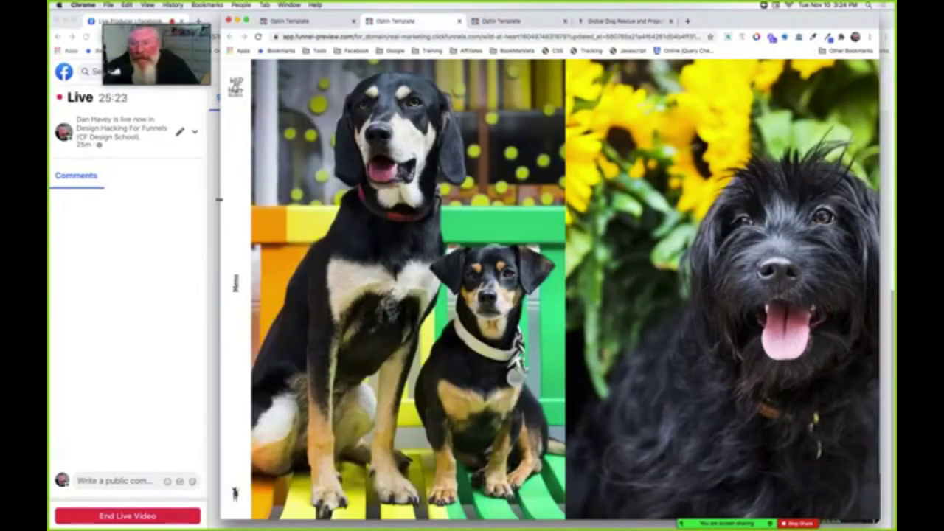
left_click_drag(219, 199, 209, 199)
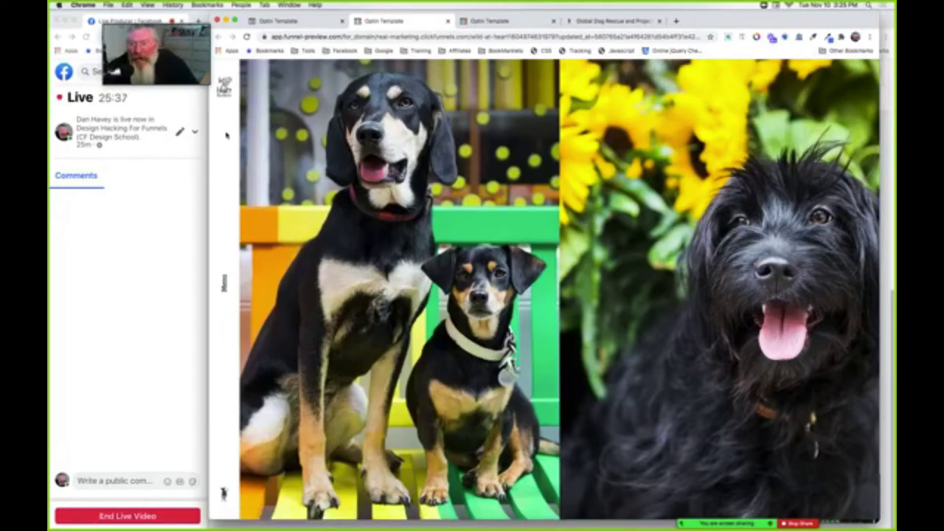
left_click(225, 284)
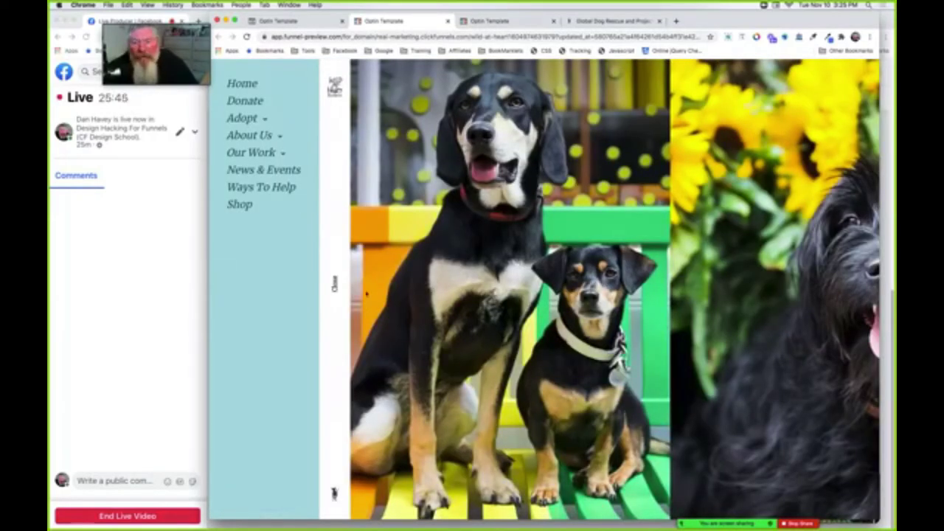
left_click(338, 286)
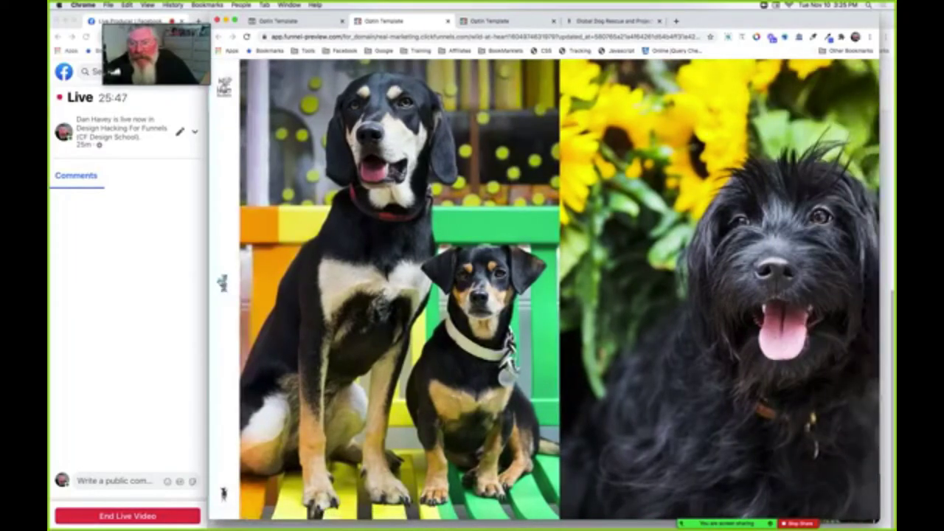
left_click(223, 284)
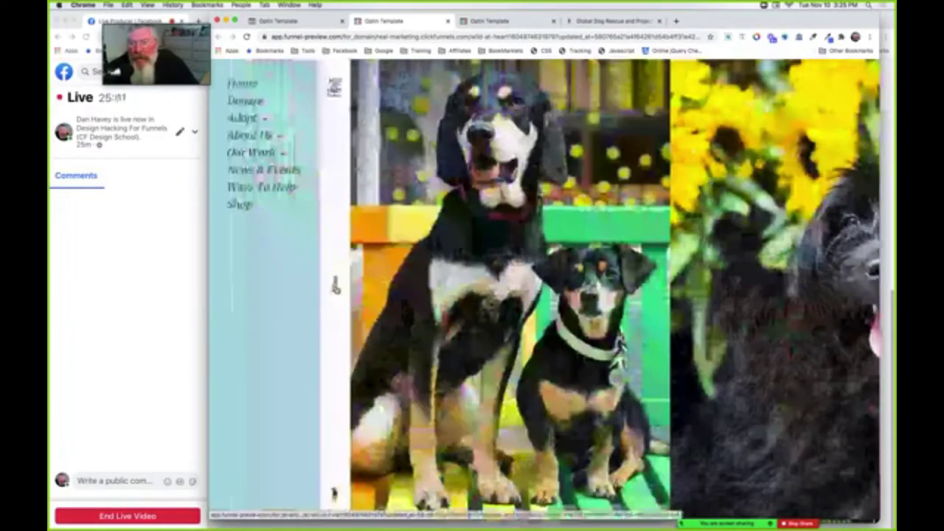
left_click(335, 286)
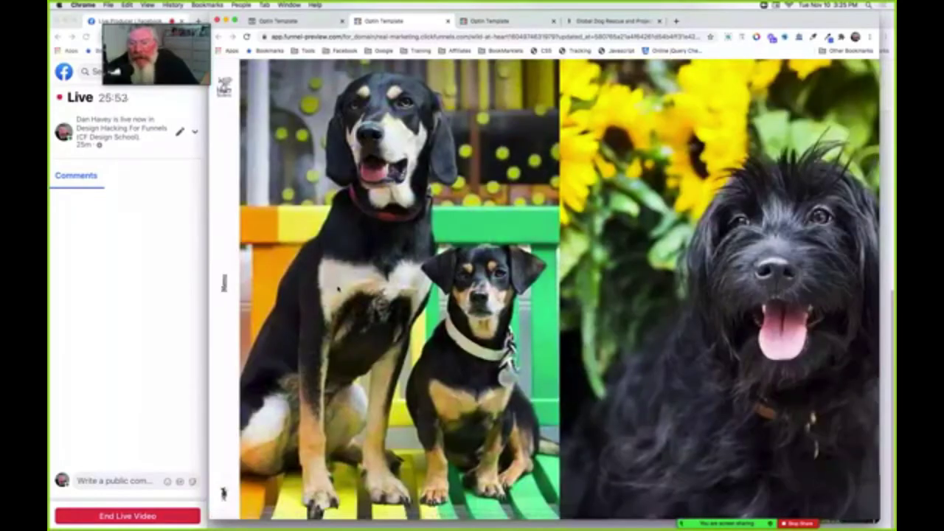
left_click(225, 284)
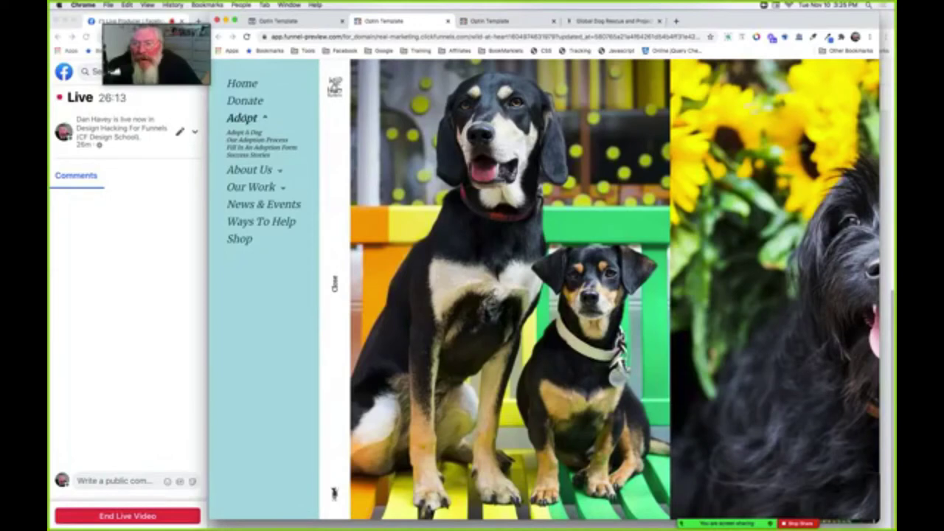
left_click(264, 118)
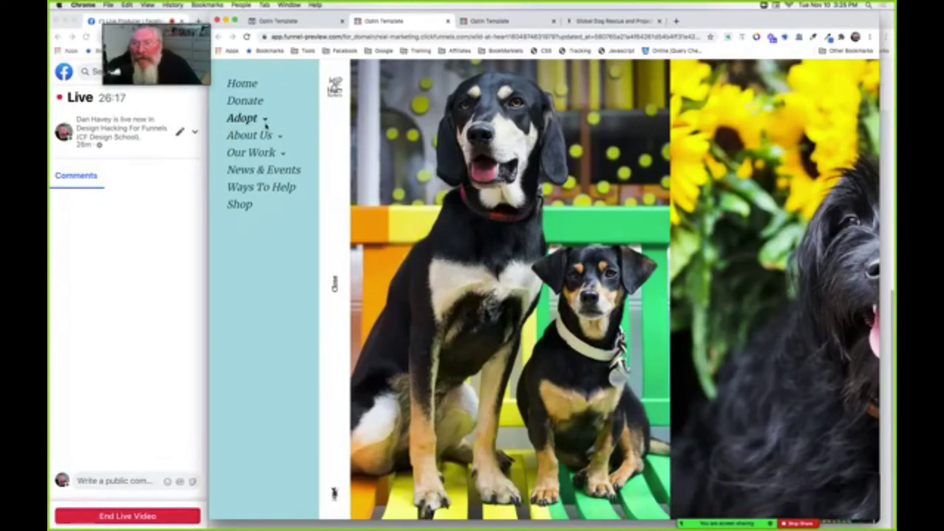
left_click(265, 119)
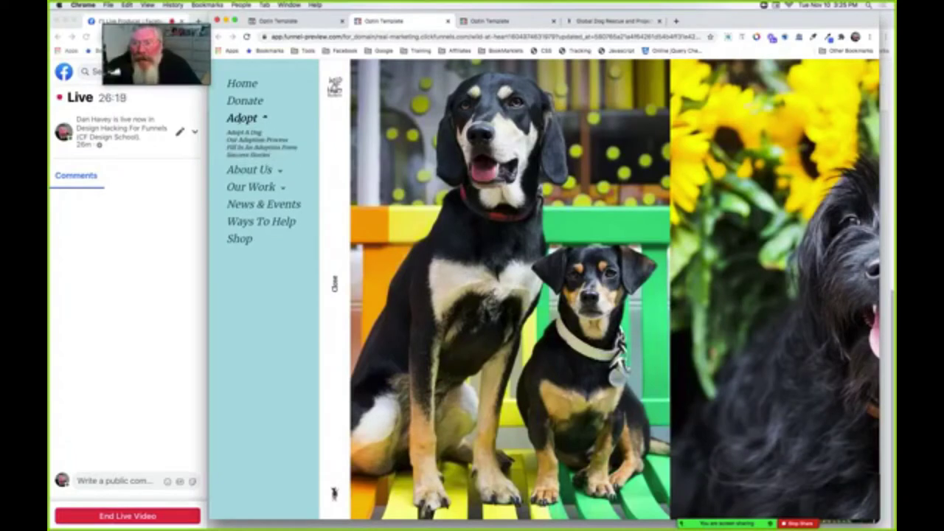
left_click(264, 118)
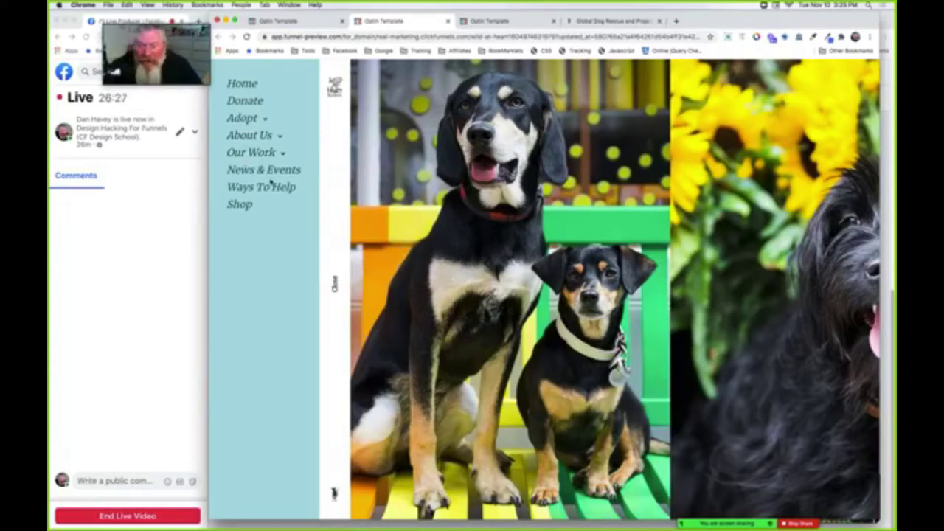
left_click(336, 284)
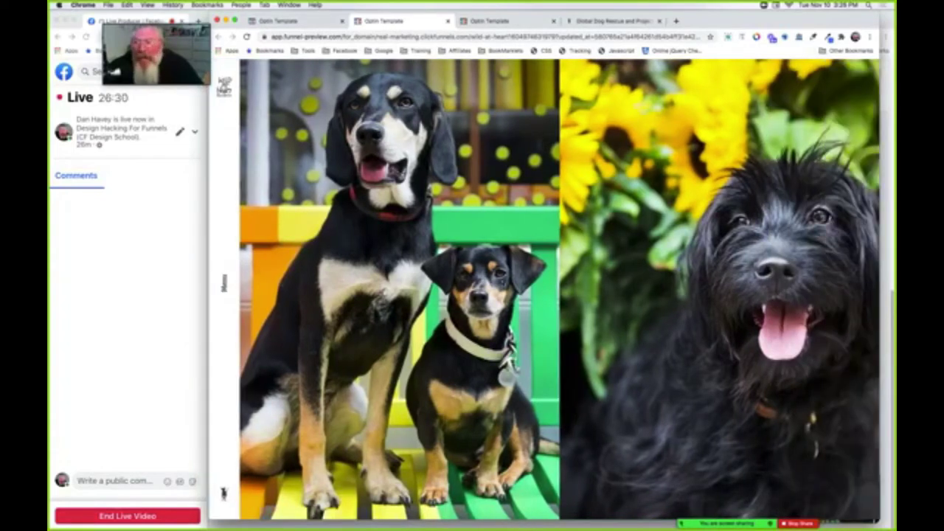
On the third Optin Template tab's mobile view, toggle the navigation menu, leaving it open
left_click(498, 22)
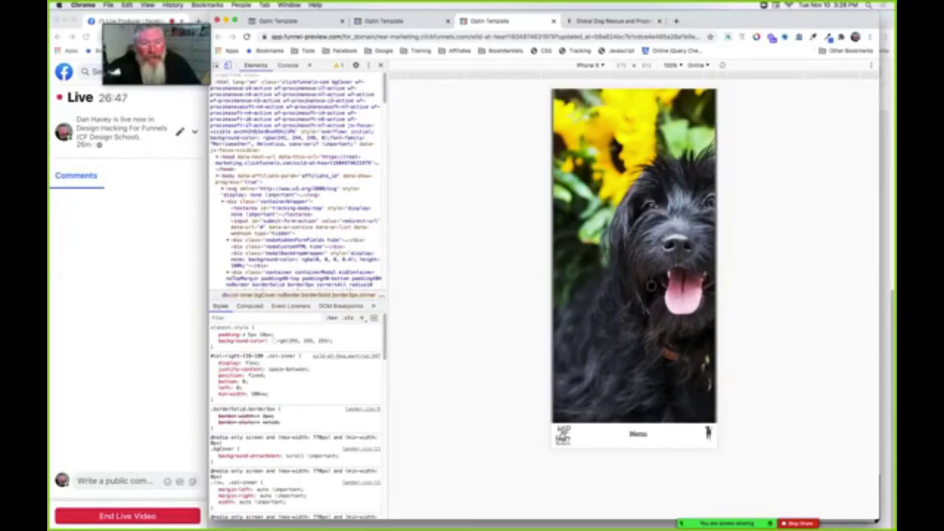
left_click(636, 433)
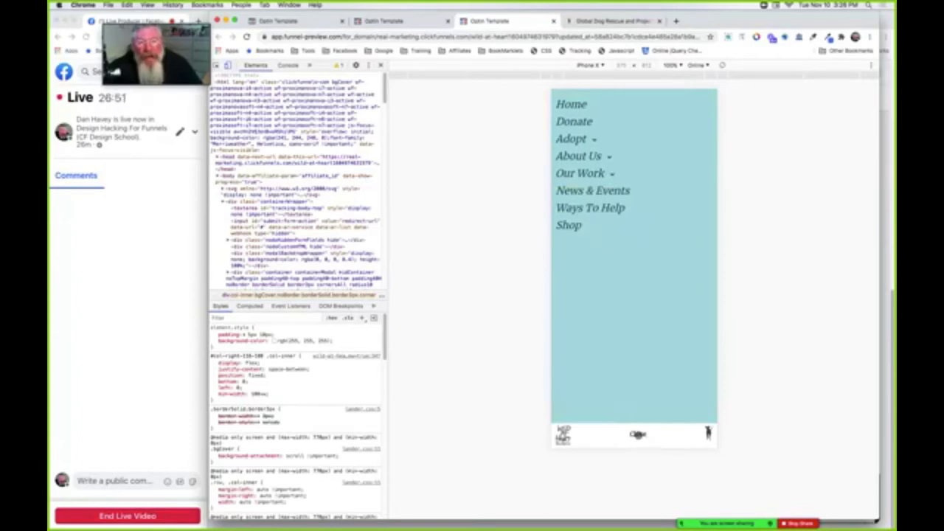
left_click(636, 434)
left_click(636, 434)
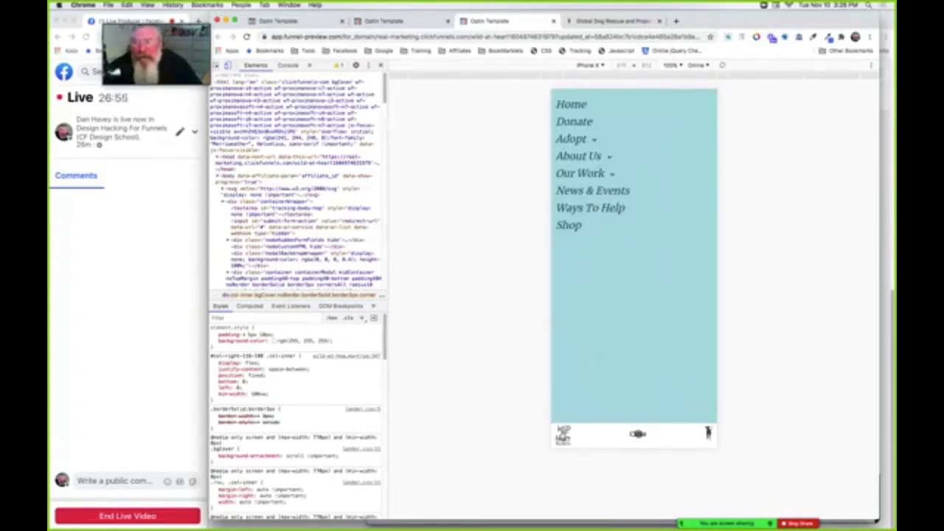
left_click(636, 434)
left_click(637, 434)
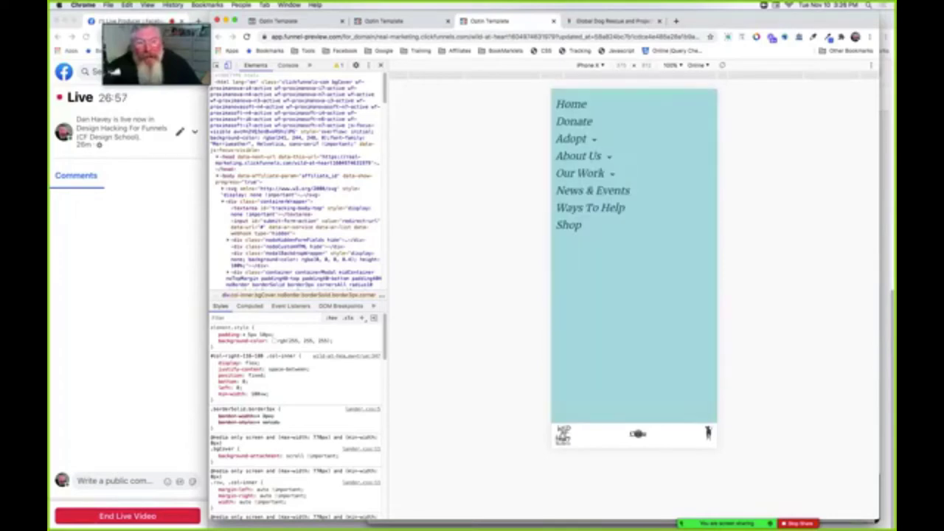
Expand and collapse the Adopt submenu, then return to the first tab's ClickFunnels editor
left_click(578, 140)
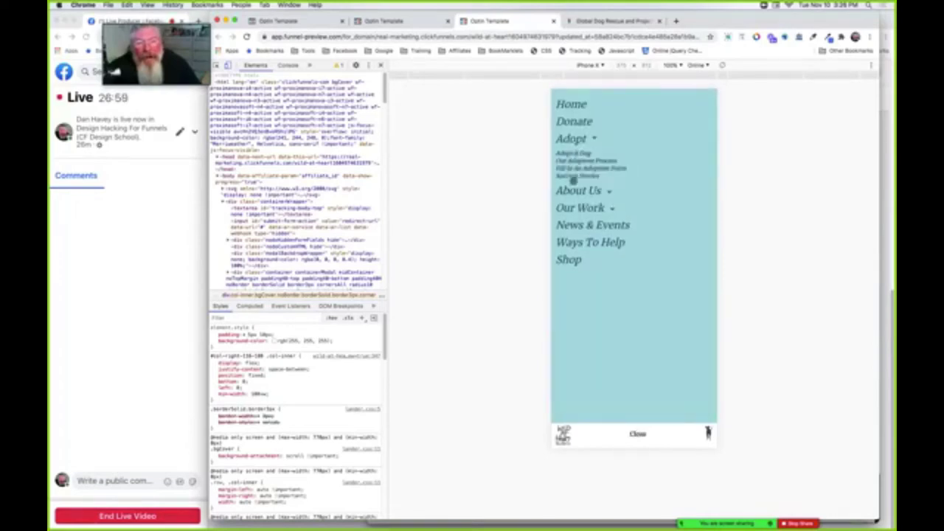
left_click(579, 139)
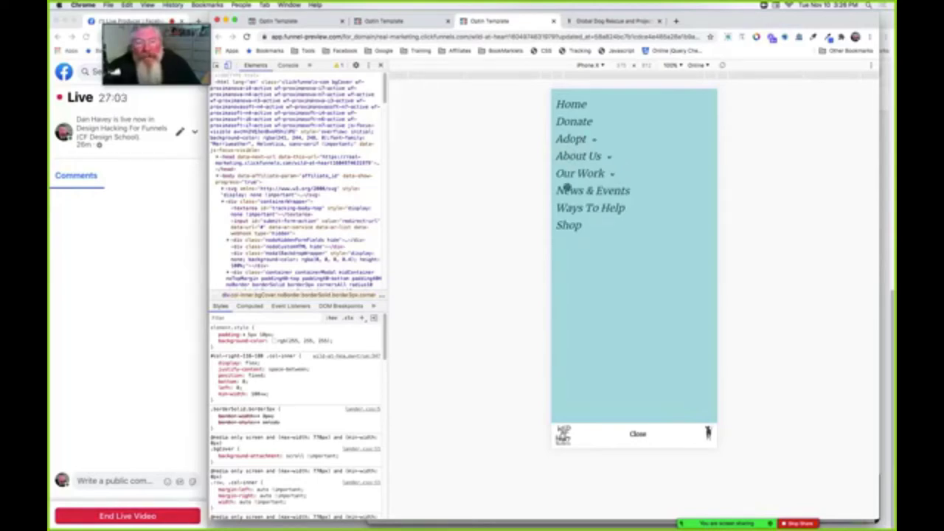
left_click(290, 22)
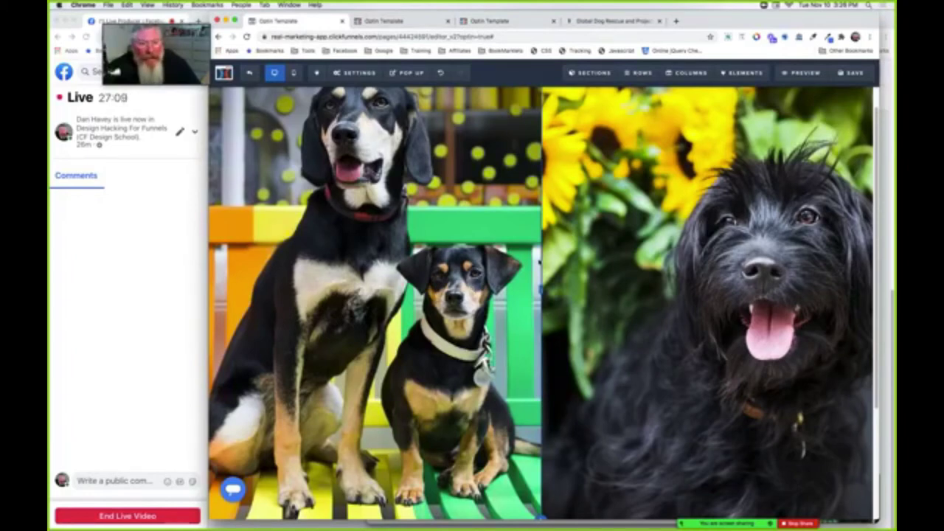
Open the Body section settings and save its CSS section title as 'body'
scroll(646, 449, "down", 3)
scroll(646, 449, "up", 3)
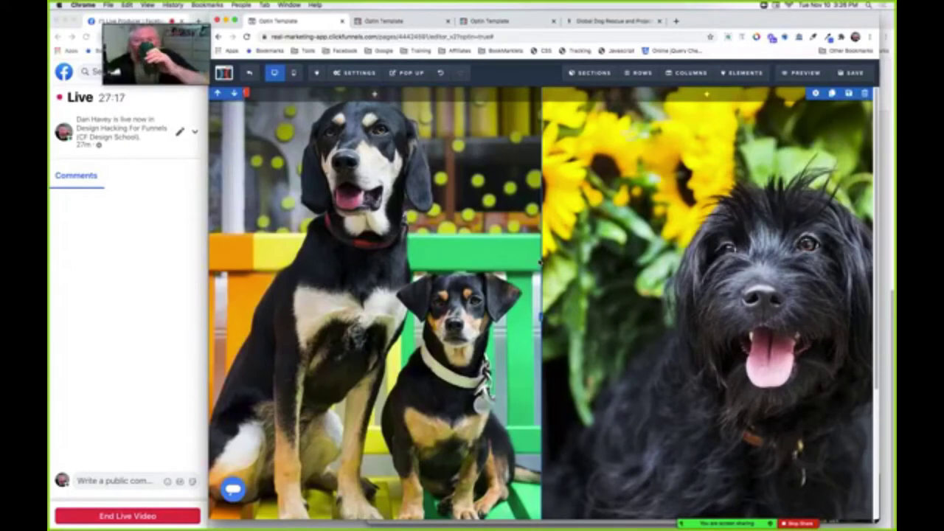
mouse_move(590, 72)
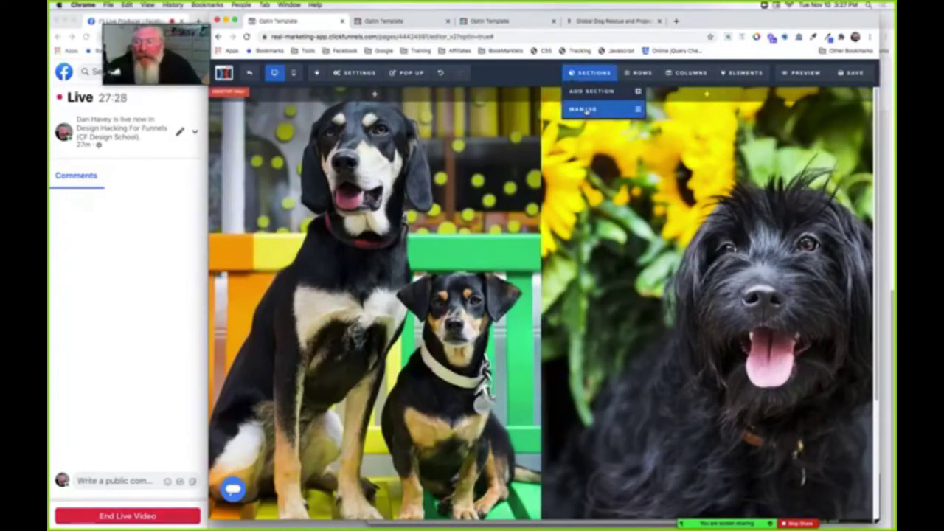
left_click(585, 109)
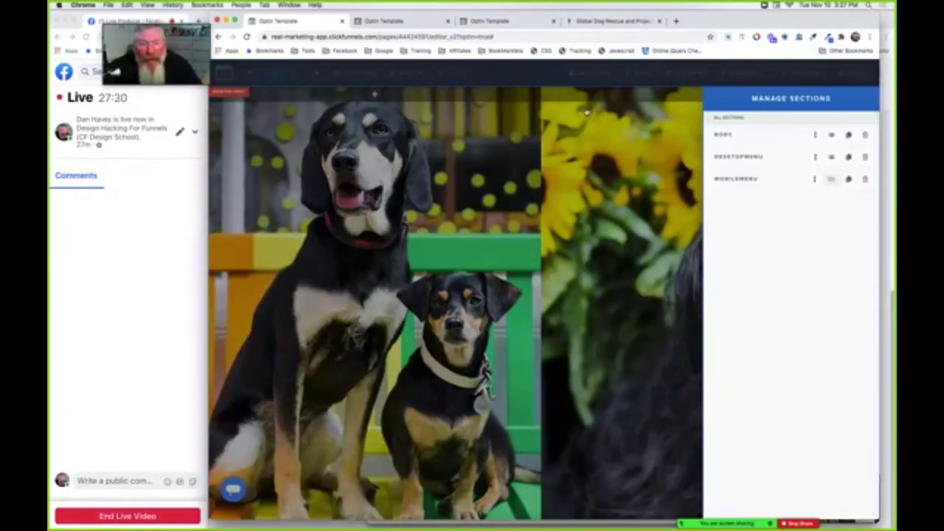
left_click(723, 136)
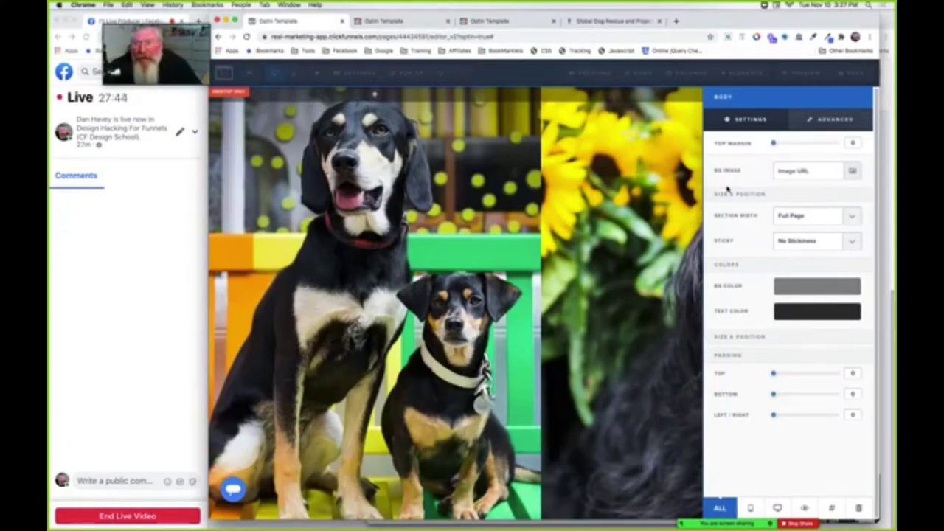
left_click(834, 509)
double_click(462, 177)
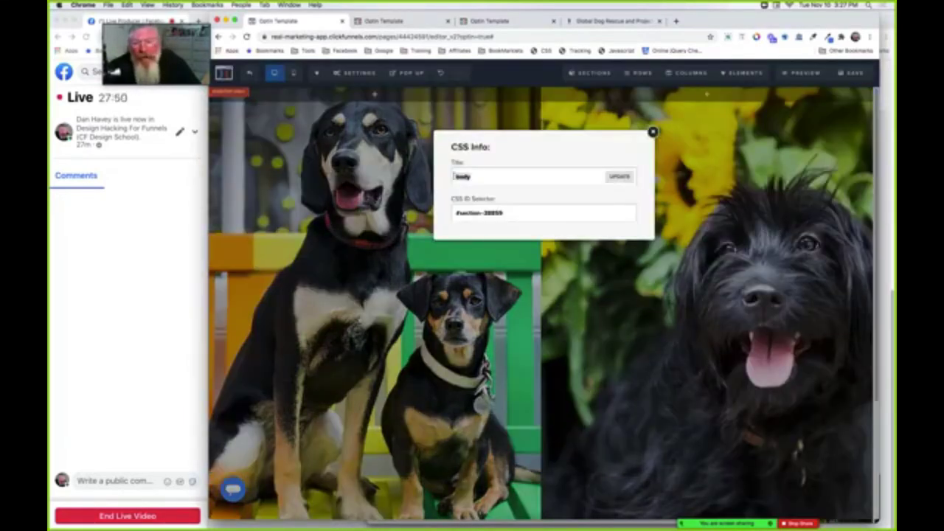
left_click(619, 177)
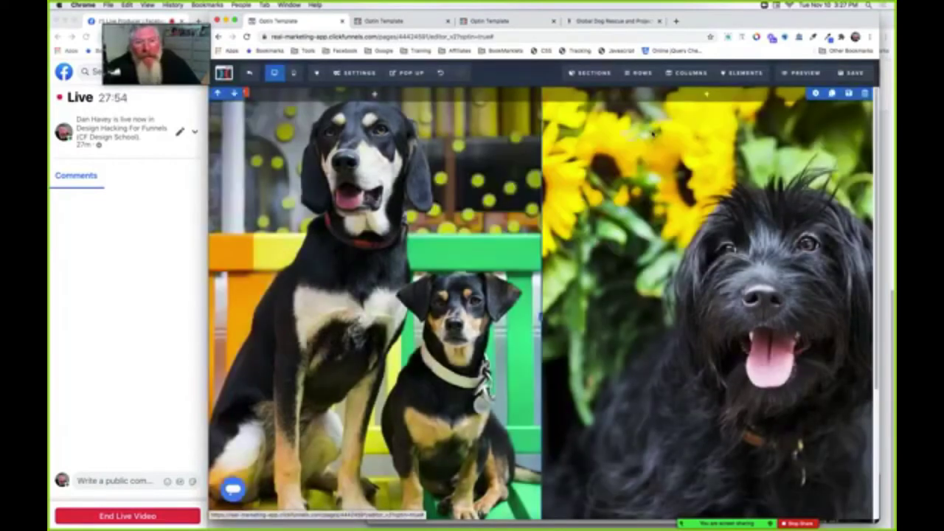
left_click(653, 132)
Reopen the Body settings, leave the grey background colour unchanged, and close the panel
mouse_move(590, 73)
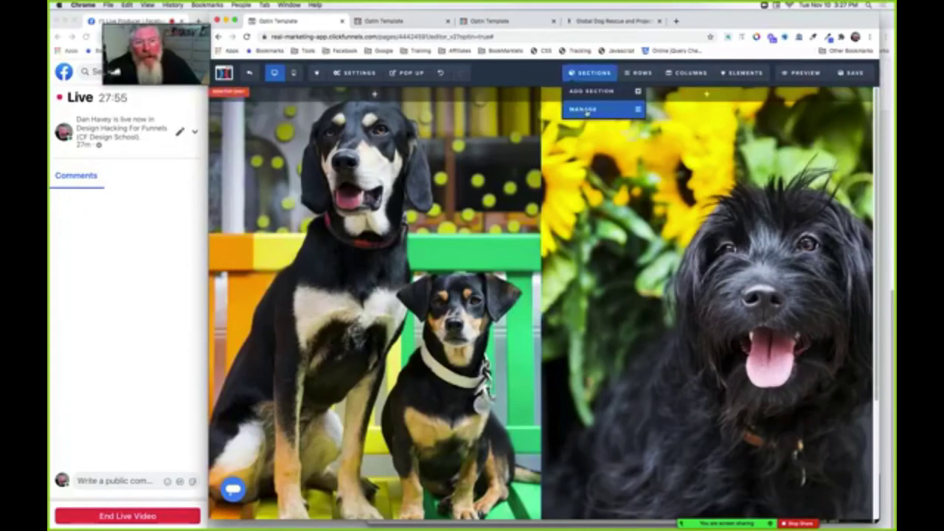
left_click(587, 110)
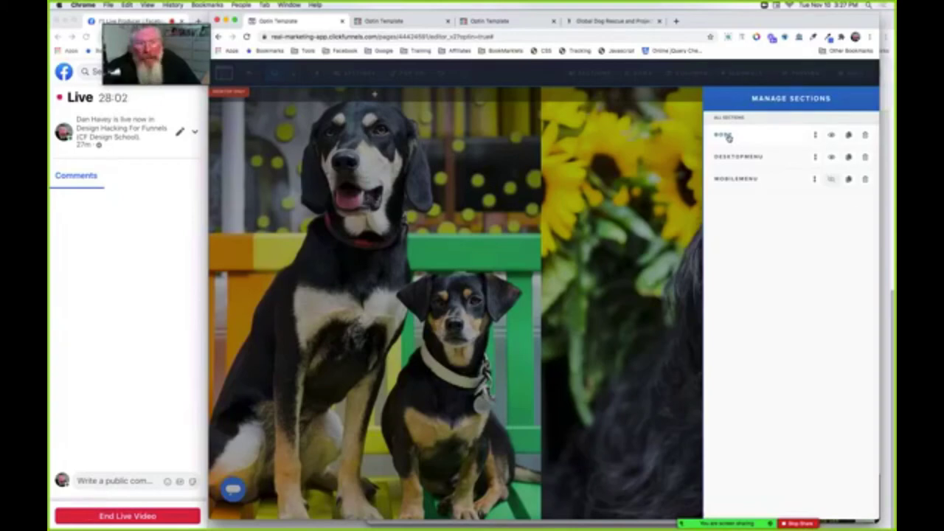
left_click(728, 137)
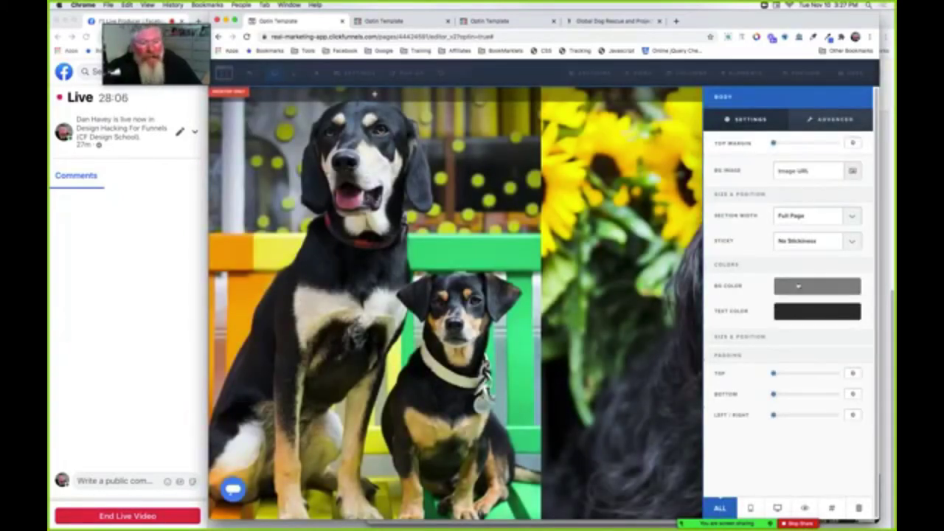
left_click(797, 290)
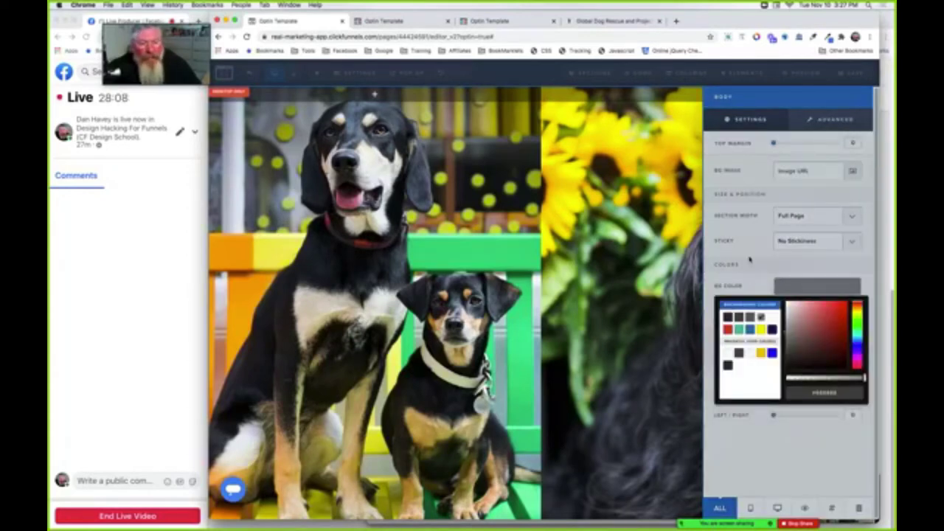
left_click(677, 209)
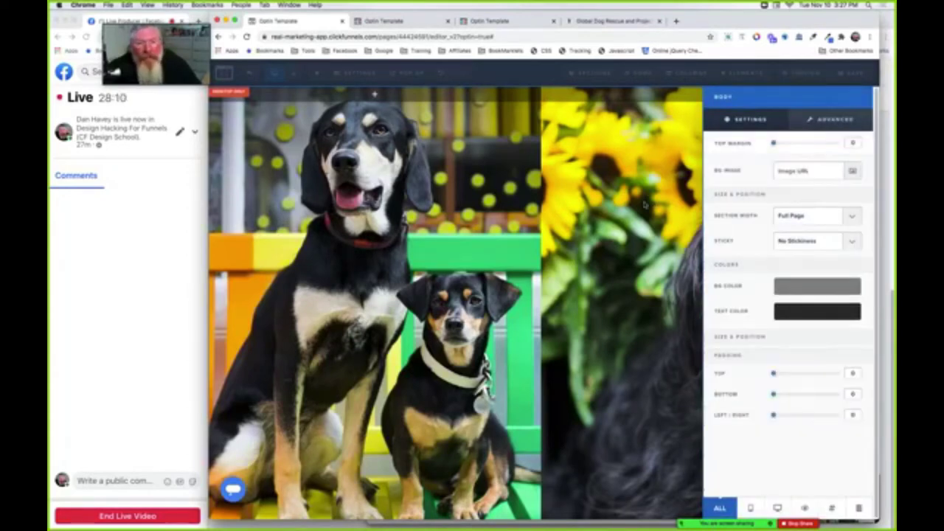
left_click(646, 196)
mouse_move(640, 73)
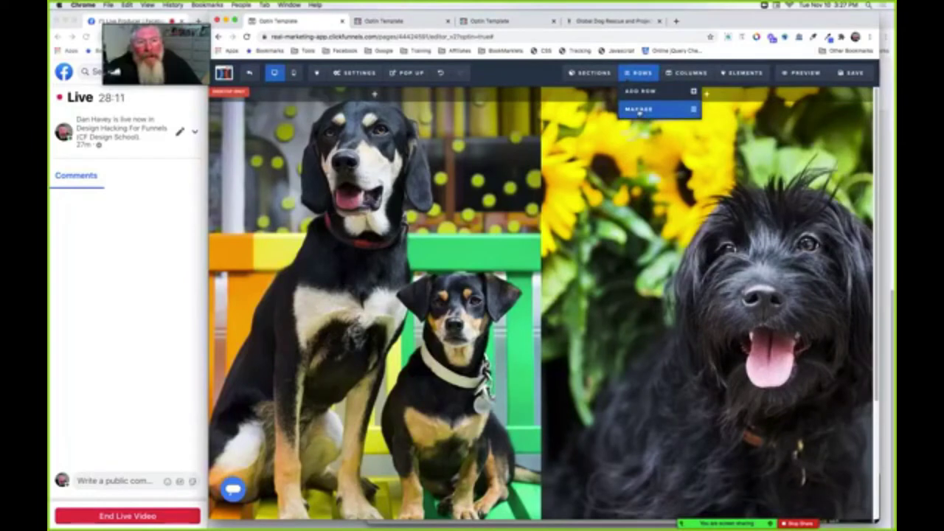
left_click(639, 109)
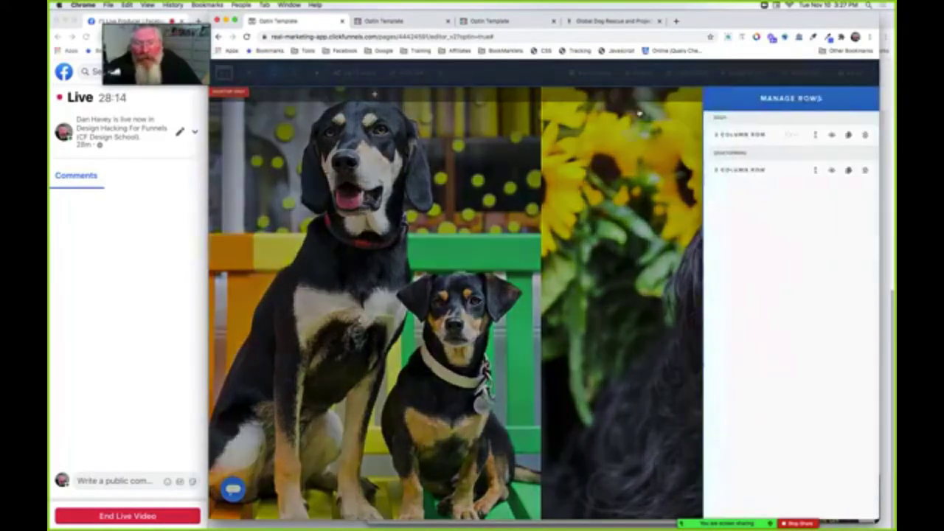
left_click(727, 136)
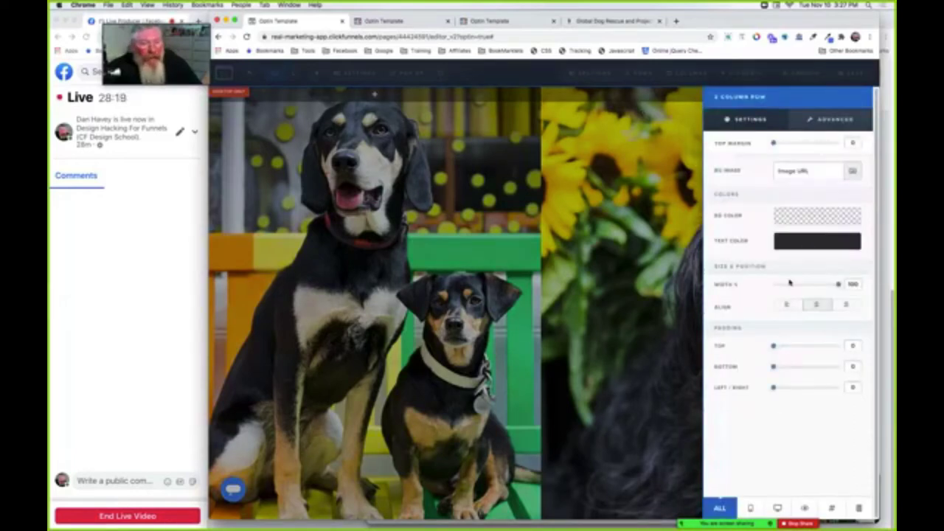
left_click(648, 152)
mouse_move(745, 75)
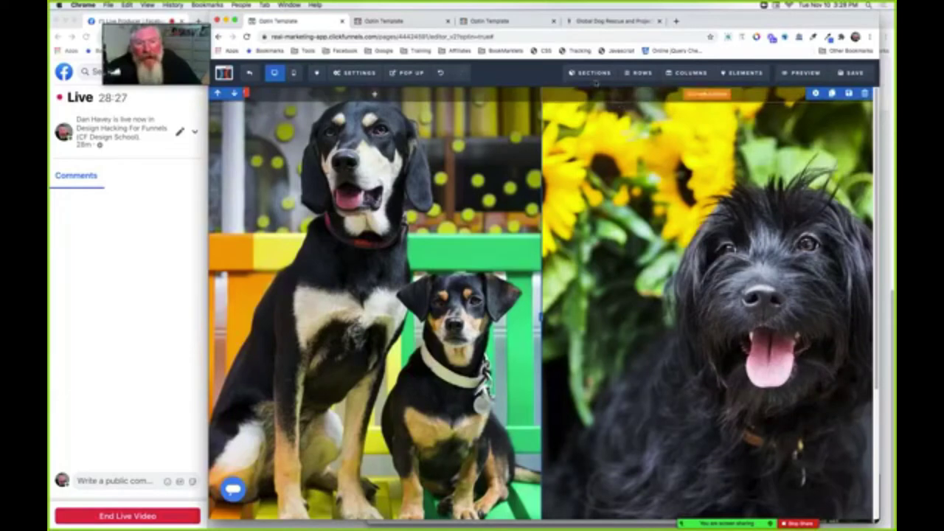
mouse_move(591, 75)
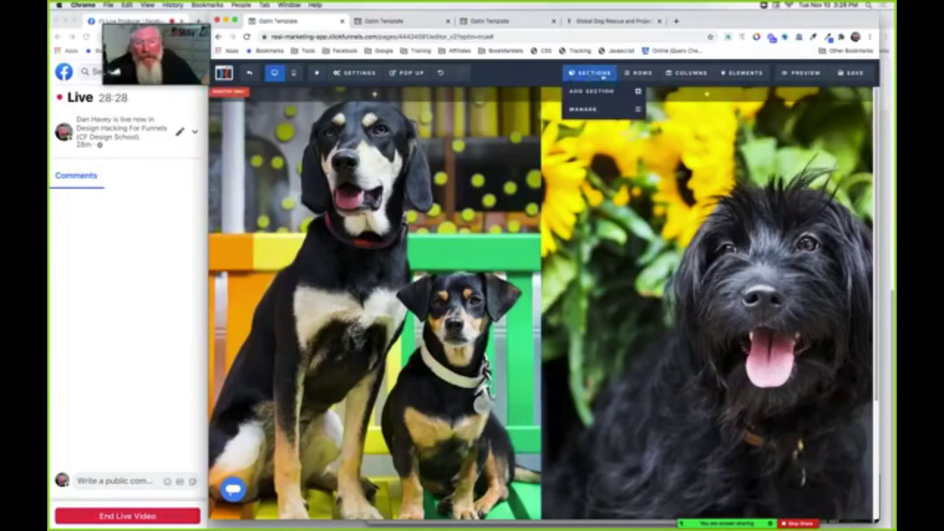
left_click(687, 74)
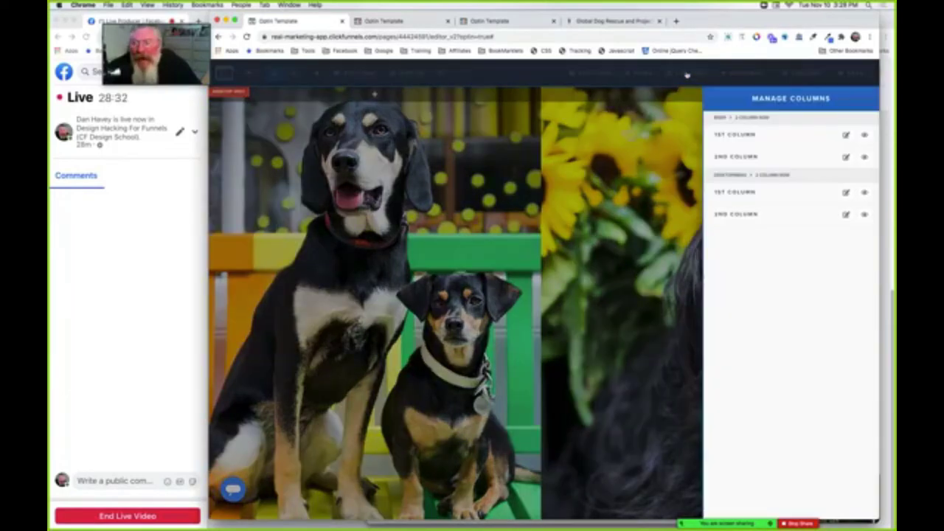
left_click(734, 135)
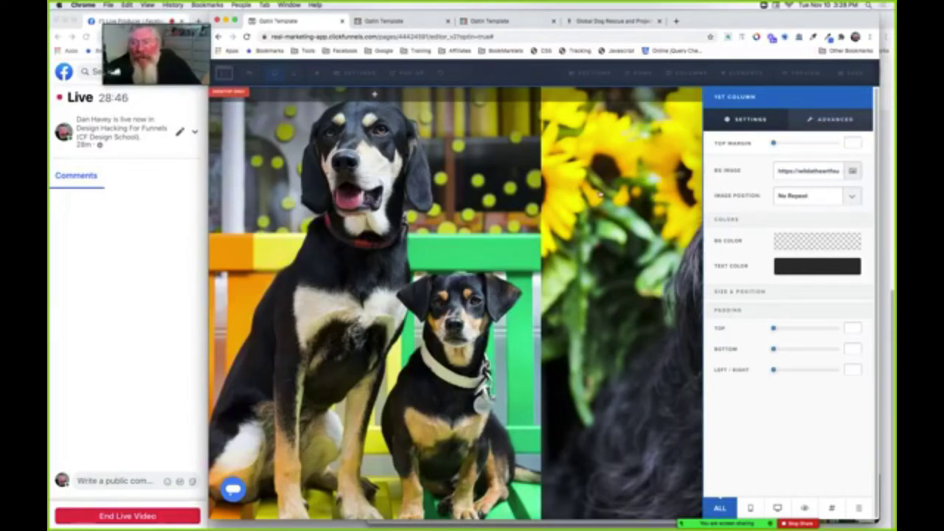
left_click(528, 179)
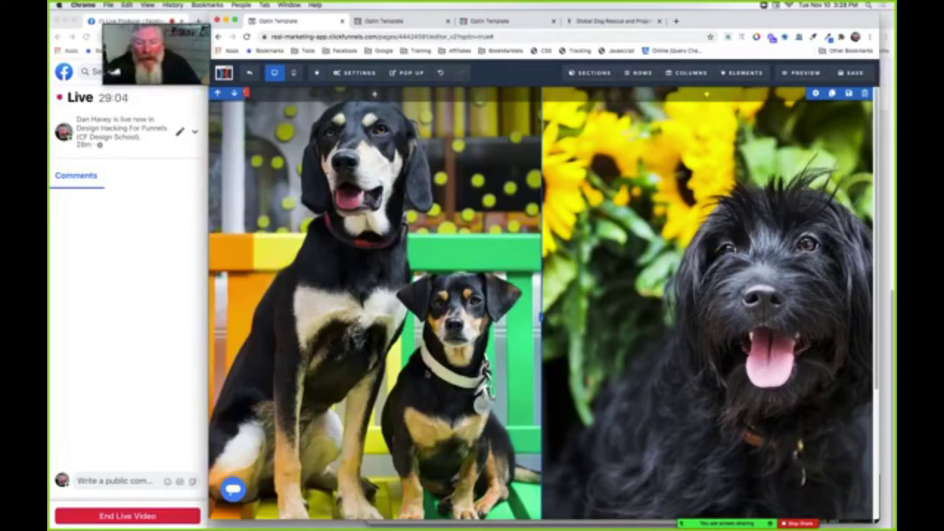
Scroll to the menu section and inspect the Desktop Menu section settings
scroll(426, 374, "down", 1)
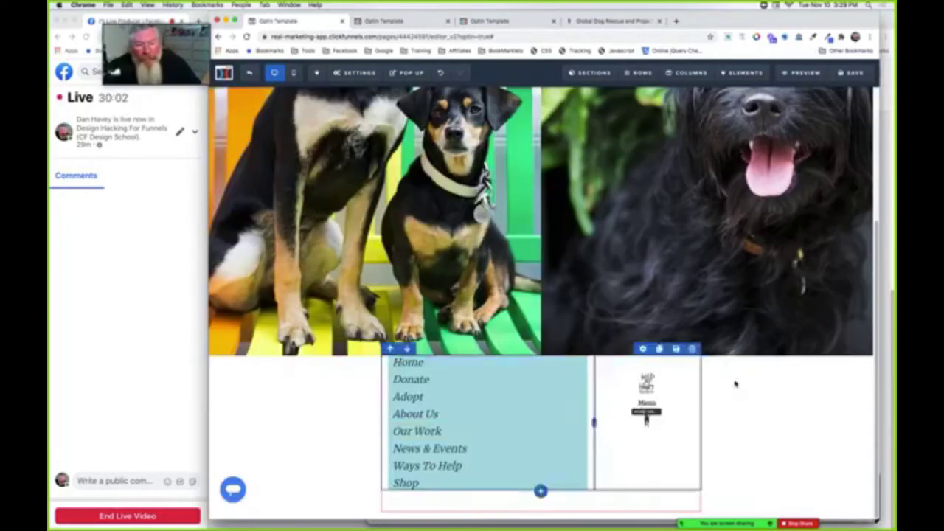
scroll(647, 432, "up", 1)
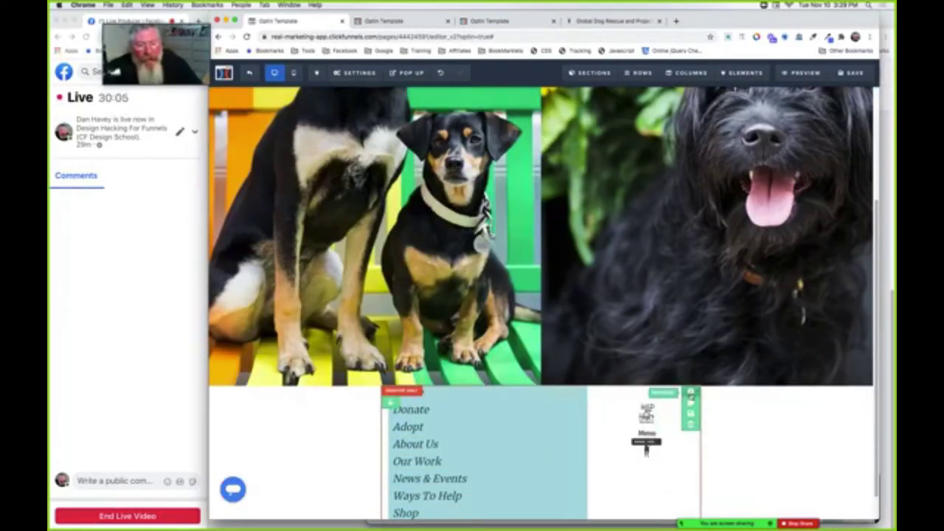
scroll(647, 452, "down", 1)
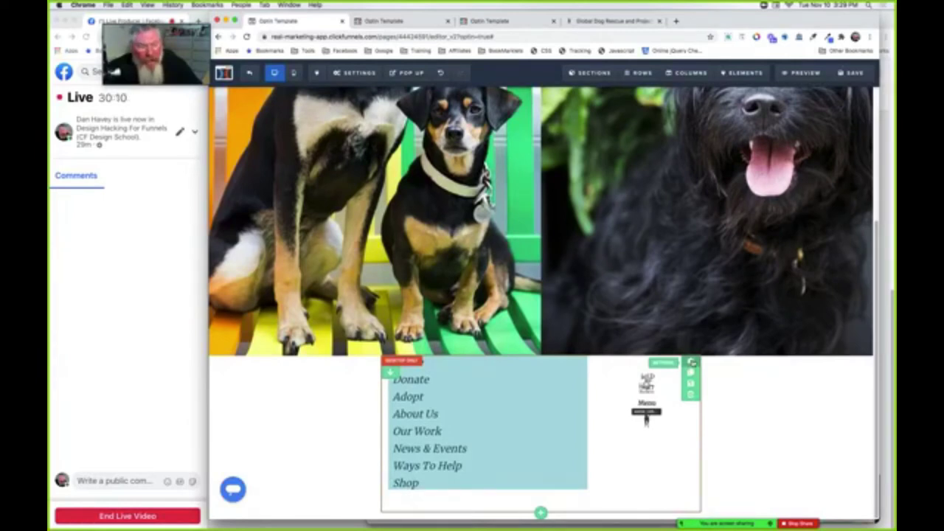
left_click(647, 417)
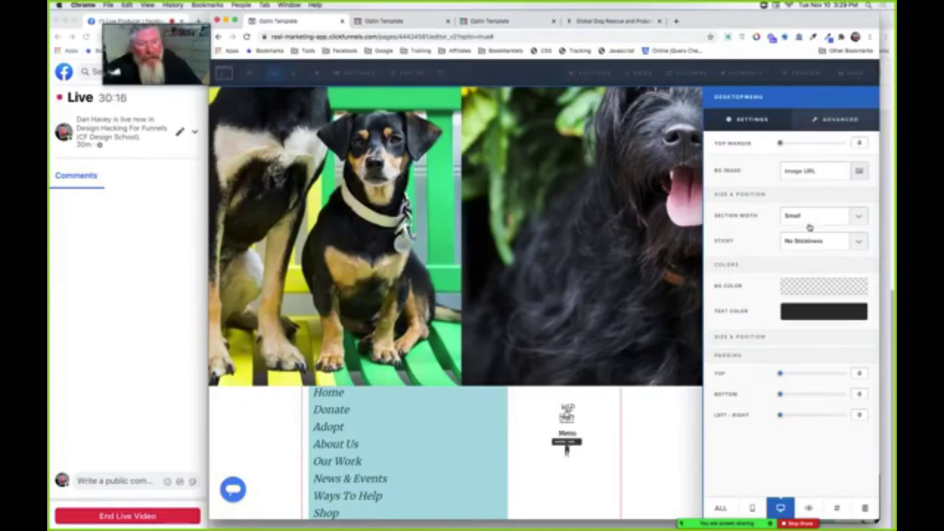
left_click(641, 440)
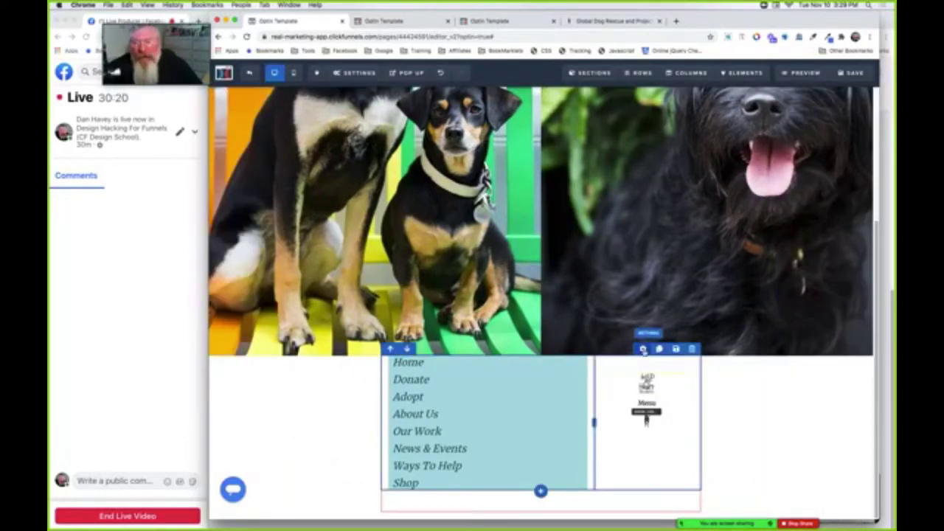
Check the 2 Column Row settings and place the Menu element in the right column
left_click(643, 350)
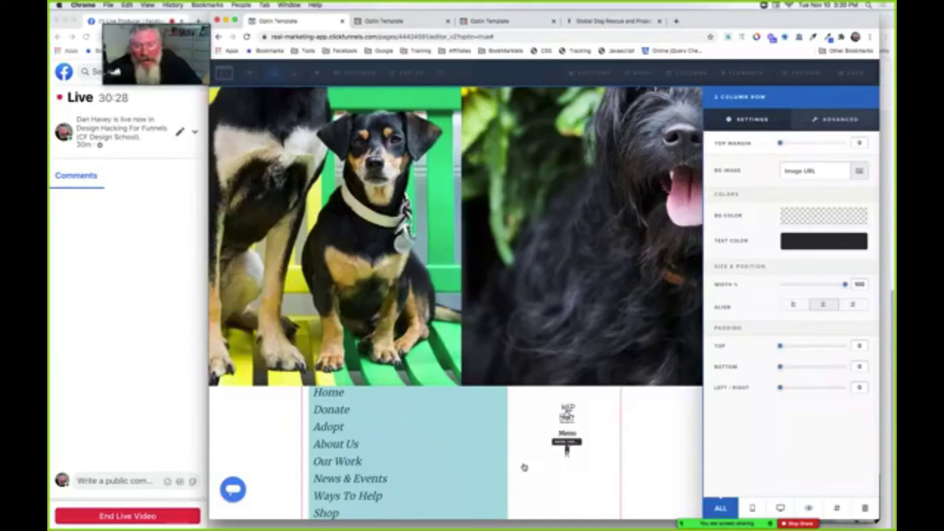
left_click(487, 461)
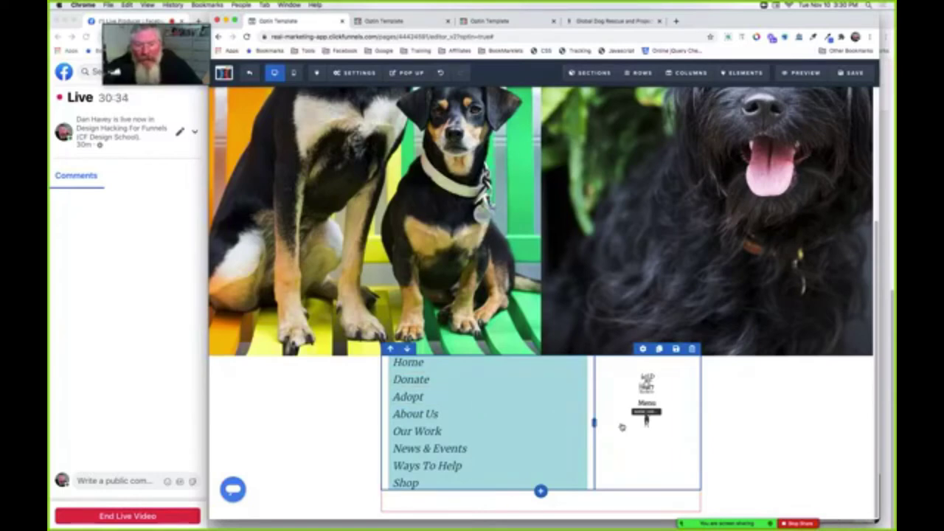
left_click_drag(646, 419, 646, 420)
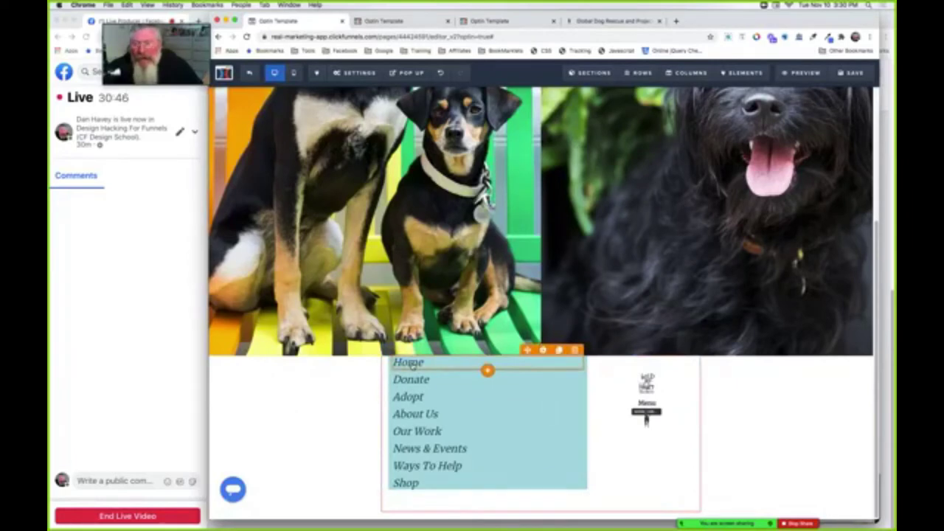
Review the LeftMenu link list settings and select the Adopt menu item
left_click(543, 352)
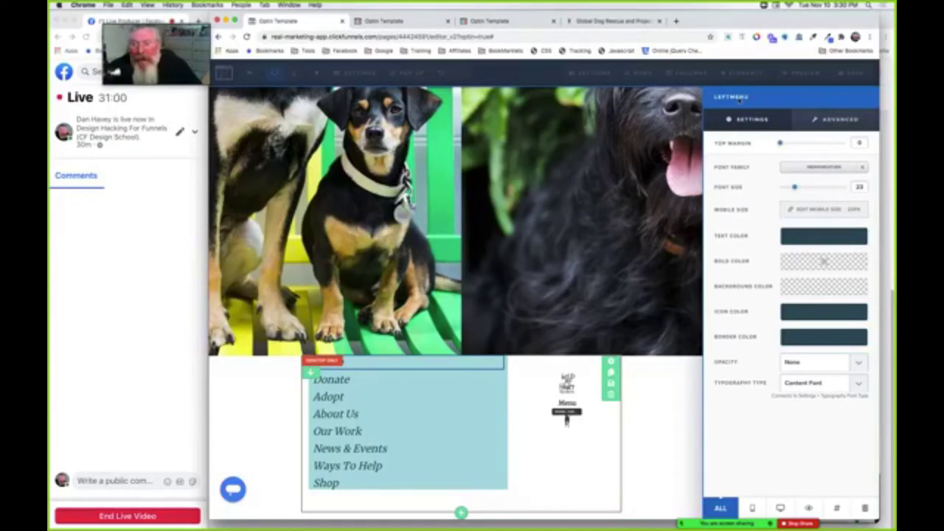
left_click(366, 382)
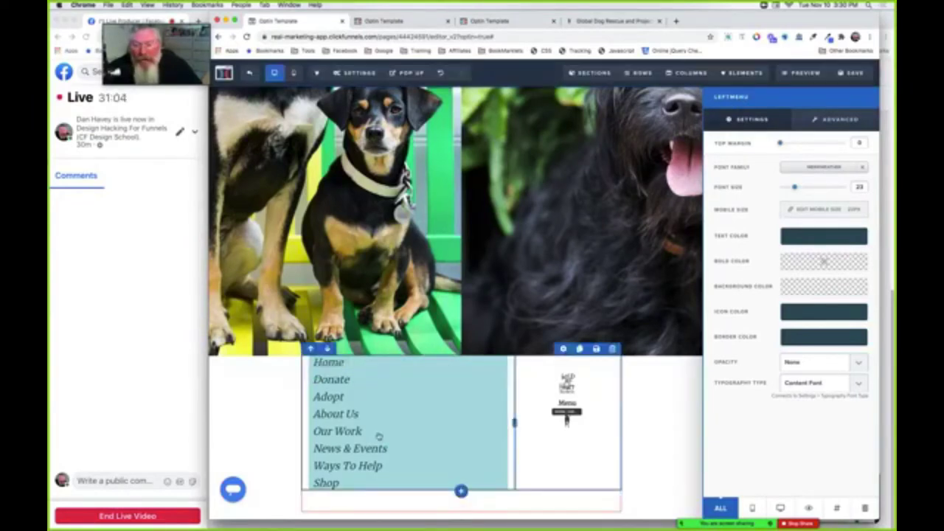
scroll(375, 481, "down", 1)
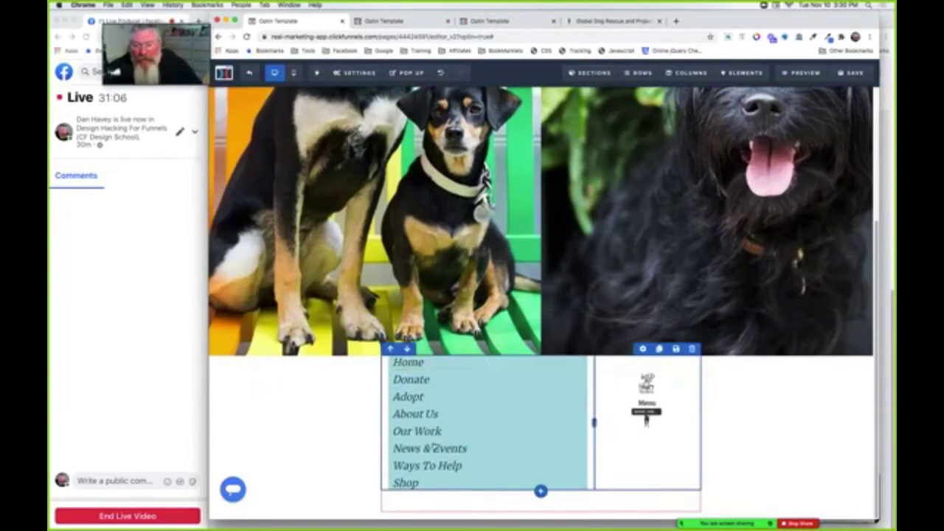
left_click(420, 399)
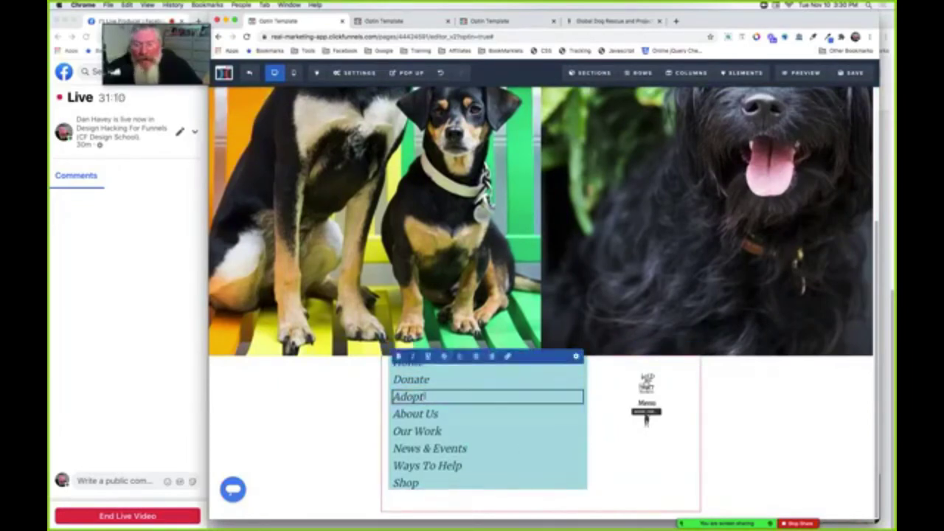
scroll(474, 382, "up", 1)
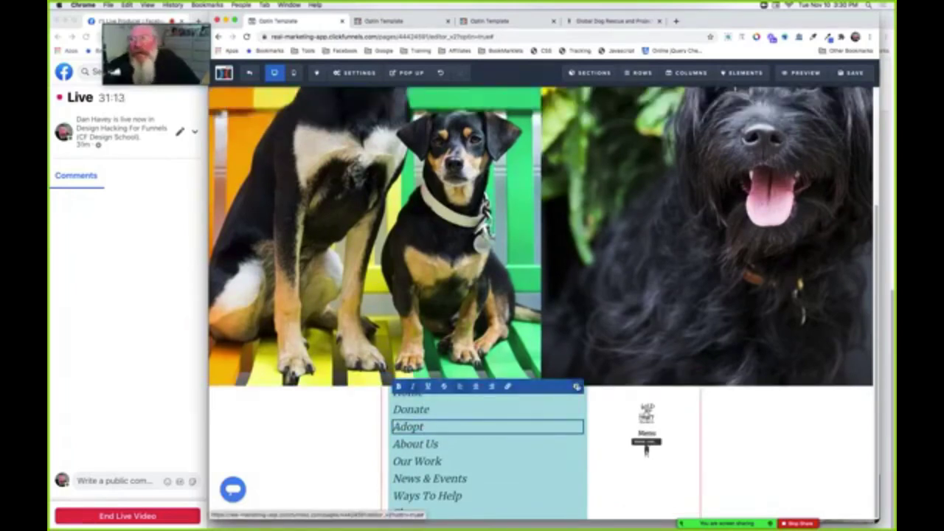
Check the Adopt item's CSS class and id, then preview the page with its teal menu open
left_click(577, 387)
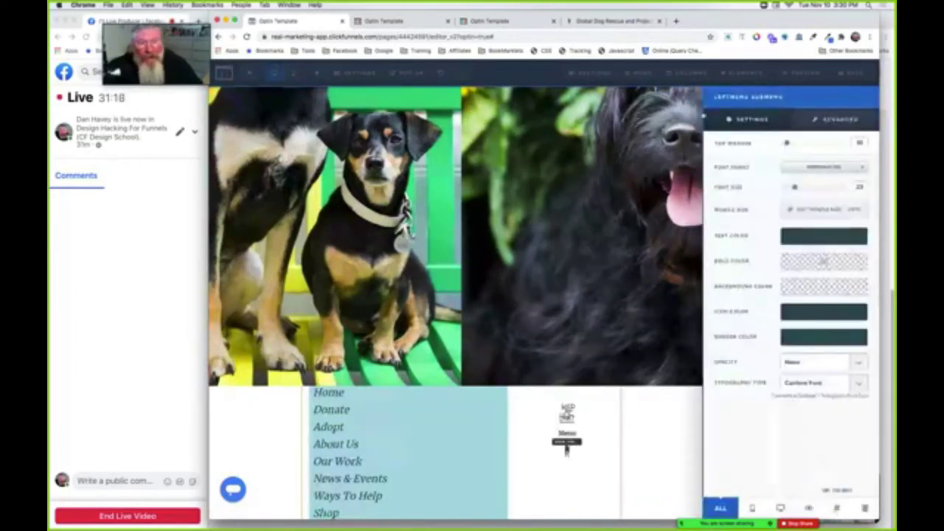
left_click(567, 444)
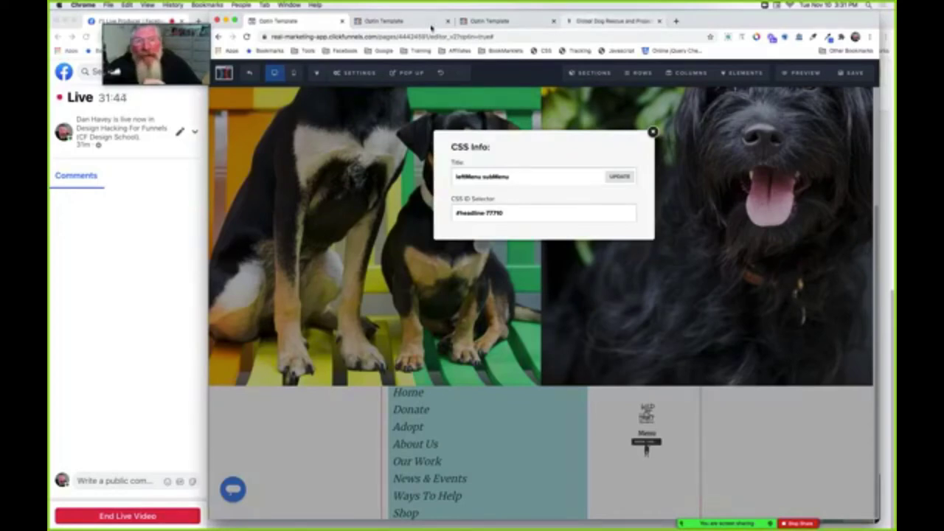
left_click(396, 22)
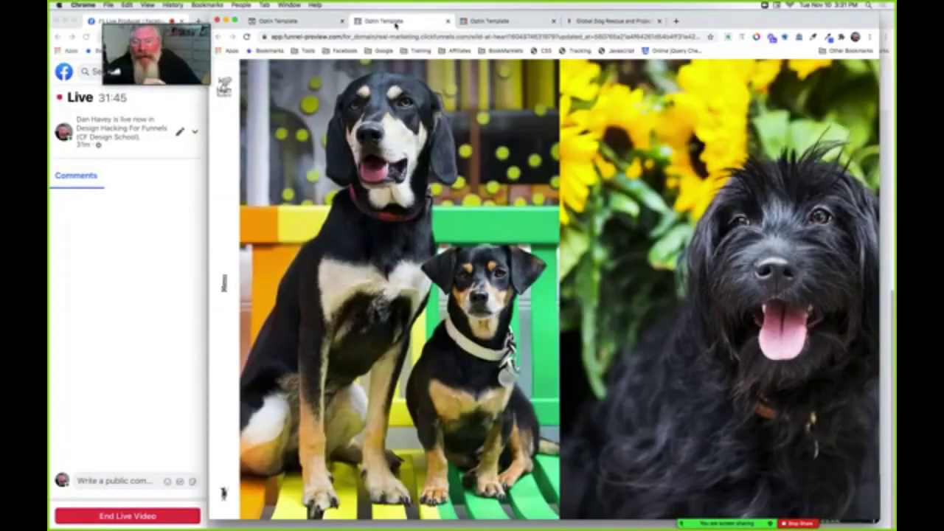
left_click(224, 282)
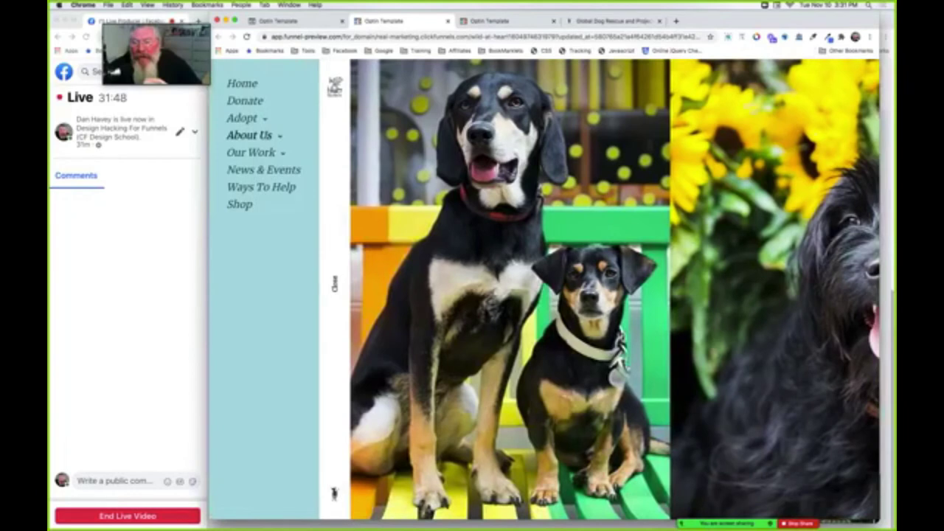